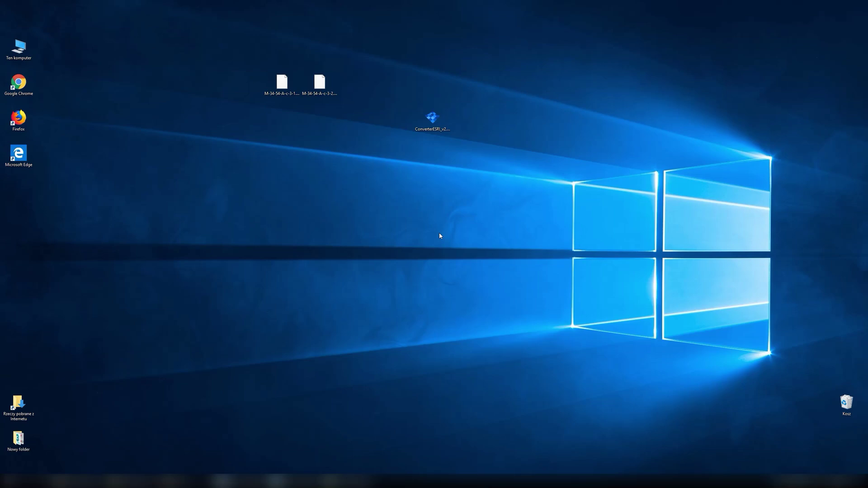
Launch the ConverterESRI_v2 program, and examine the header lines of the M-34-54-A-c-3-1.asc grid file in Notepad++.
{"action": "double_click", "coordinate": [433, 120]}
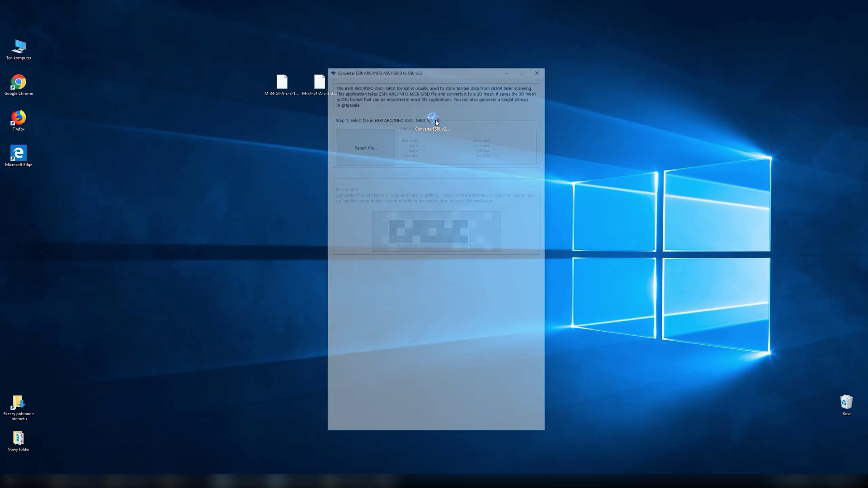
{"action": "left_click_drag", "start_coordinate": [406, 72], "coordinate": [394, 58]}
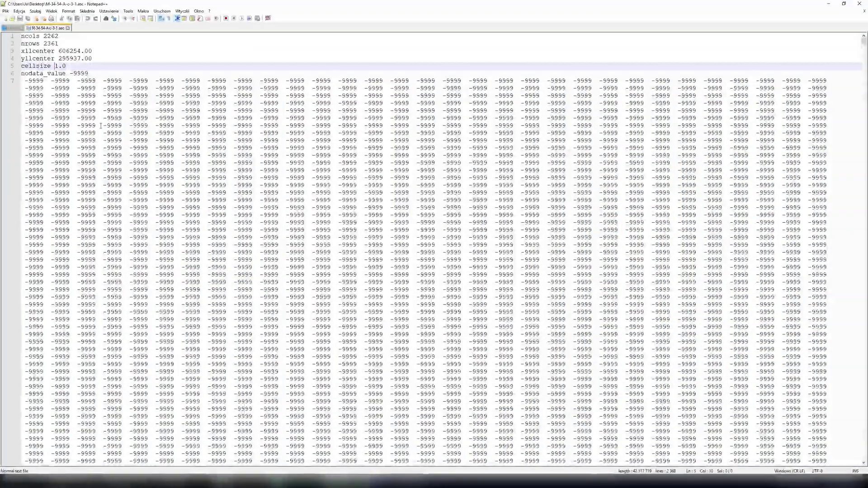
{"action": "left_click", "coordinate": [44, 59]}
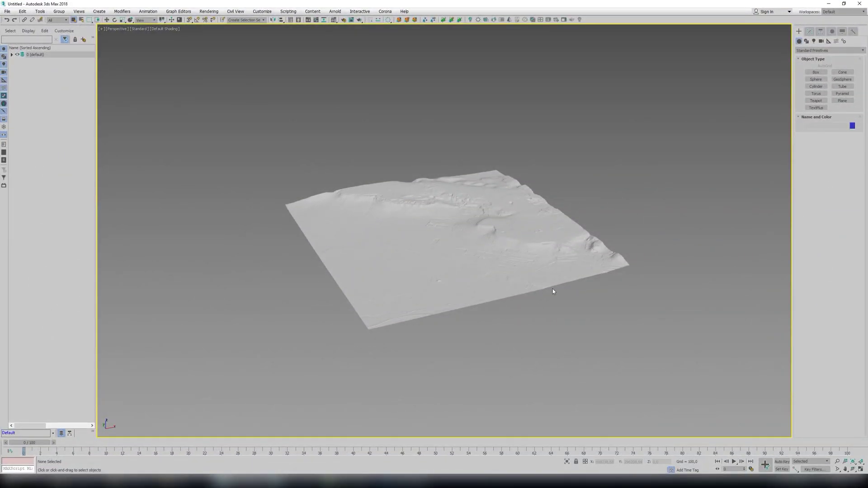
In 3ds Max, examine the relief of the smooth terrain mesh up close from several angles, ending with the whole mesh in view.
{"action": "middle_click_drag", "start_coordinate": [552, 288], "coordinate": [538, 303]}
{"action": "scroll", "coordinate": [470, 226], "scroll_direction": "up", "scroll_amount": 3}
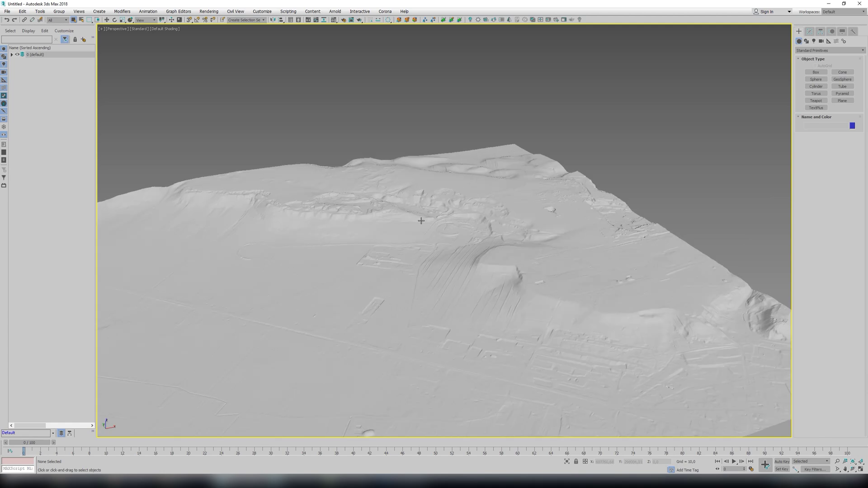
{"action": "scroll", "coordinate": [429, 228], "scroll_direction": "up", "scroll_amount": 1}
{"action": "middle_click_drag", "start_coordinate": [437, 224], "coordinate": [432, 244]}
{"action": "scroll", "coordinate": [432, 243], "scroll_direction": "up", "scroll_amount": 2}
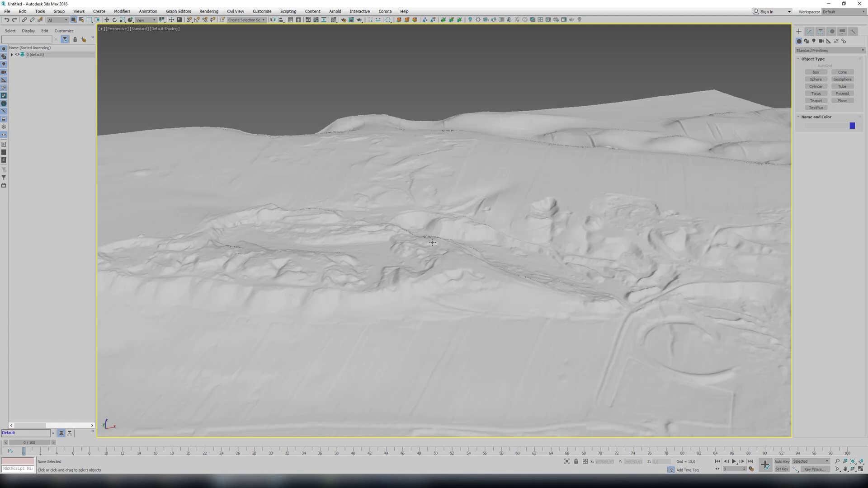
{"action": "middle_click_drag", "start_coordinate": [492, 265], "coordinate": [421, 258]}
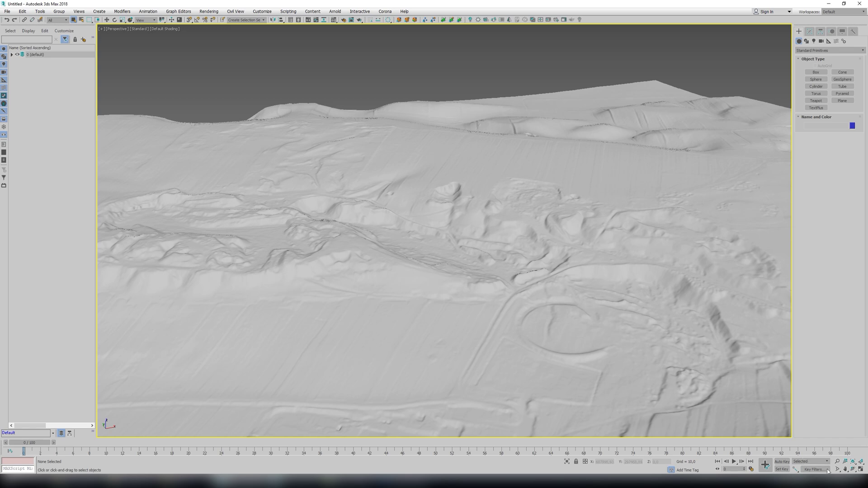
{"action": "left_click", "coordinate": [836, 462]}
{"action": "left_click_drag", "start_coordinate": [416, 312], "coordinate": [414, 244]}
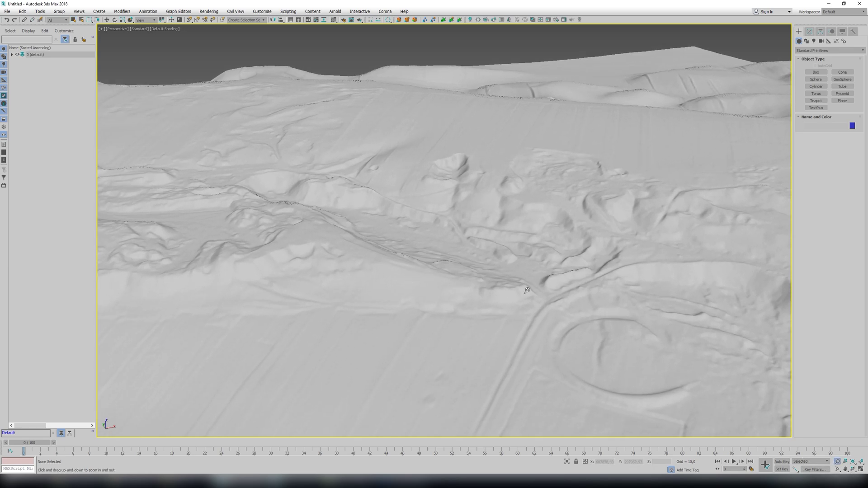
{"action": "middle_click_drag", "start_coordinate": [525, 290], "coordinate": [341, 256]}
{"action": "left_click_drag", "start_coordinate": [534, 301], "coordinate": [555, 293]}
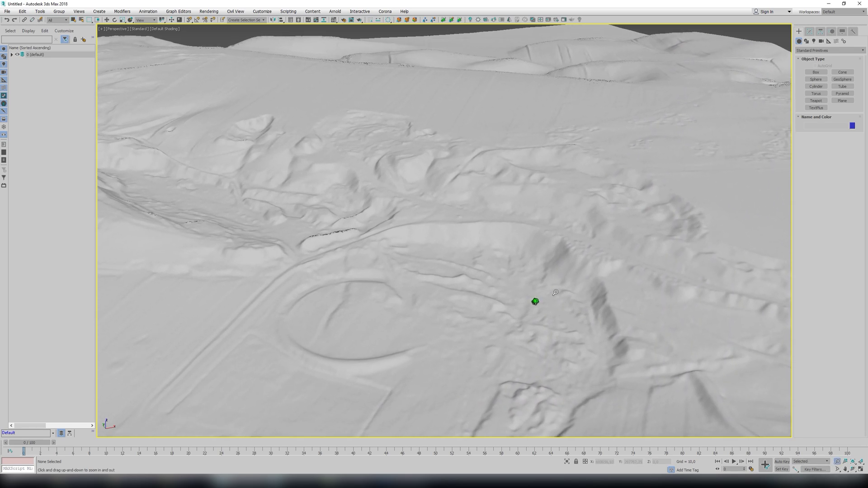
{"action": "middle_click_drag", "start_coordinate": [587, 296], "coordinate": [375, 172]}
{"action": "left_click_drag", "start_coordinate": [441, 253], "coordinate": [441, 312]}
{"action": "middle_click_drag", "start_coordinate": [440, 312], "coordinate": [549, 181]}
{"action": "scroll", "coordinate": [378, 324], "scroll_direction": "down", "scroll_amount": 5}
{"action": "middle_click_drag", "start_coordinate": [497, 334], "coordinate": [432, 186]}
{"action": "scroll", "coordinate": [509, 262], "scroll_direction": "up", "scroll_amount": 2}
{"action": "scroll", "coordinate": [510, 260], "scroll_direction": "down", "scroll_amount": 2}
{"action": "middle_click_drag", "start_coordinate": [484, 311], "coordinate": [445, 268]}
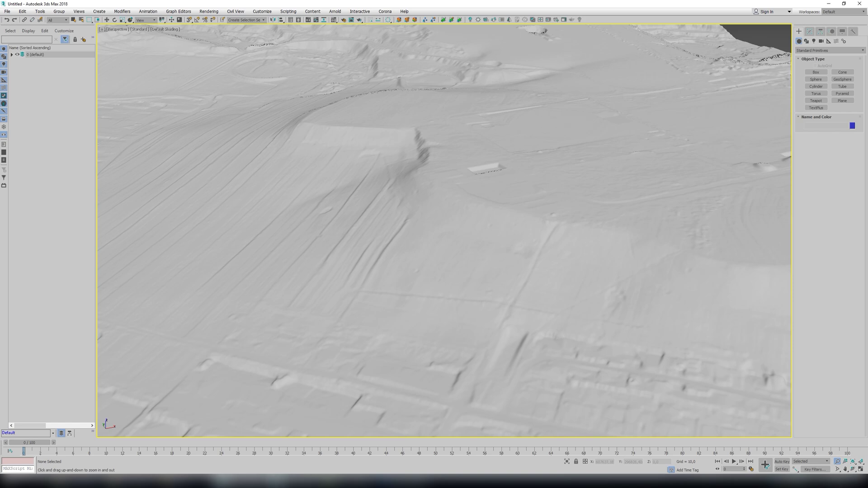
{"action": "key", "text": "z"}
{"action": "left_click", "coordinate": [426, 261]}
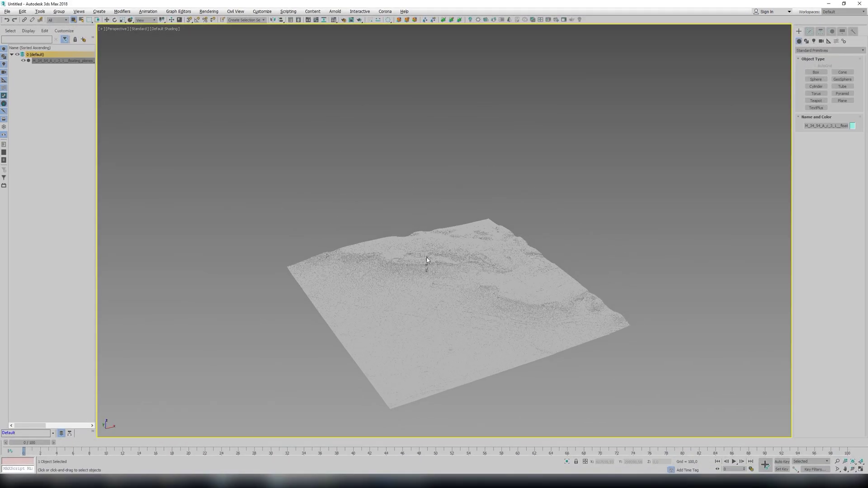
Deselect the floating-planes version of the terrain and examine its separate planes up close and as a whole.
{"action": "left_click", "coordinate": [659, 264]}
{"action": "left_click", "coordinate": [837, 460]}
{"action": "left_click_drag", "start_coordinate": [648, 362], "coordinate": [418, 310]}
{"action": "middle_click_drag", "start_coordinate": [418, 310], "coordinate": [394, 262]}
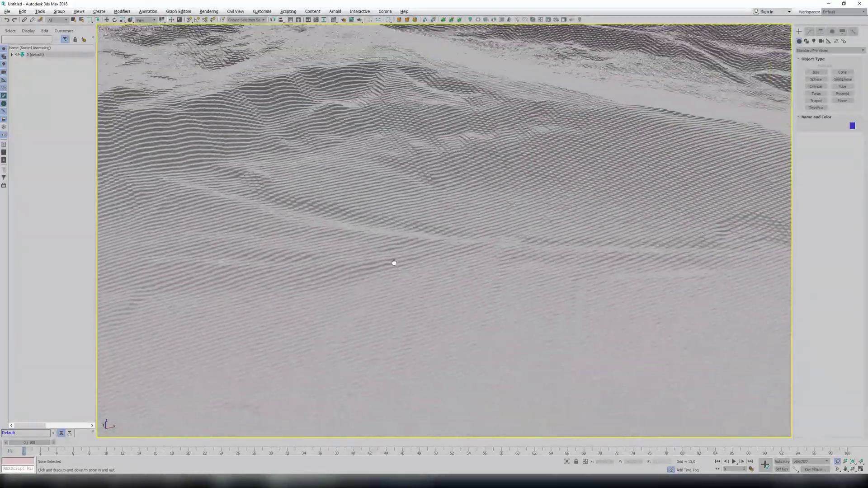
{"action": "left_click_drag", "start_coordinate": [394, 261], "coordinate": [495, 281]}
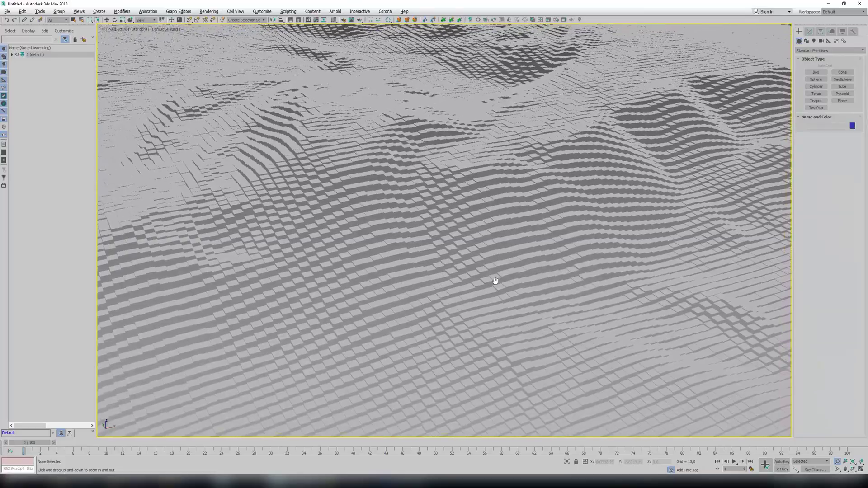
{"action": "middle_click_drag", "start_coordinate": [496, 280], "coordinate": [427, 348]}
{"action": "scroll", "coordinate": [496, 281], "scroll_direction": "down", "scroll_amount": 5}
{"action": "middle_click_drag", "start_coordinate": [521, 300], "coordinate": [562, 280]}
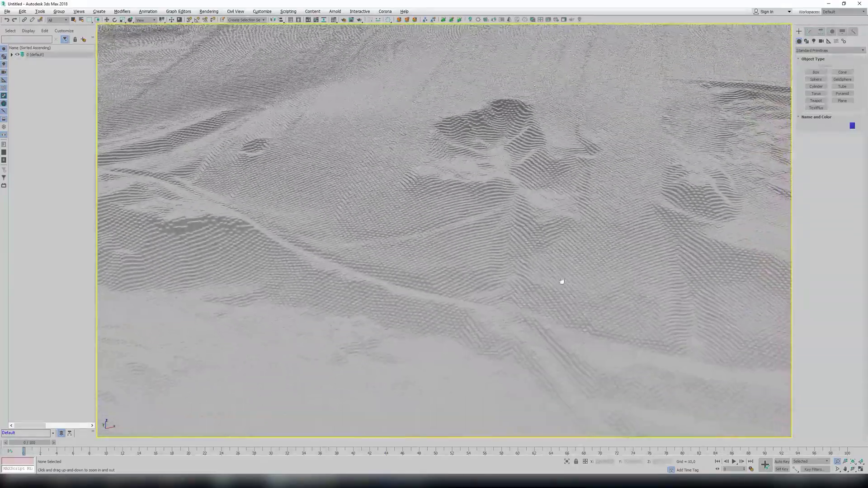
{"action": "left_click_drag", "start_coordinate": [562, 281], "coordinate": [447, 190]}
{"action": "left_click_drag", "start_coordinate": [529, 237], "coordinate": [513, 319]}
{"action": "middle_click_drag", "start_coordinate": [514, 319], "coordinate": [425, 213]}
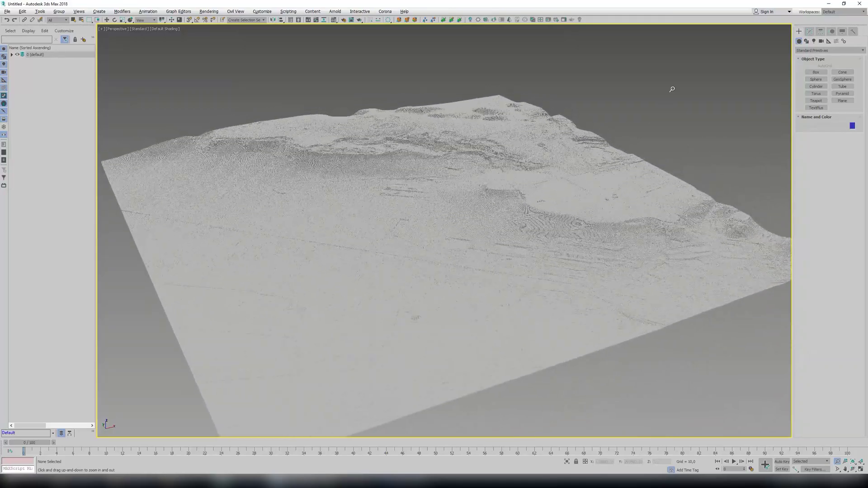
{"action": "right_click", "coordinate": [673, 88]}
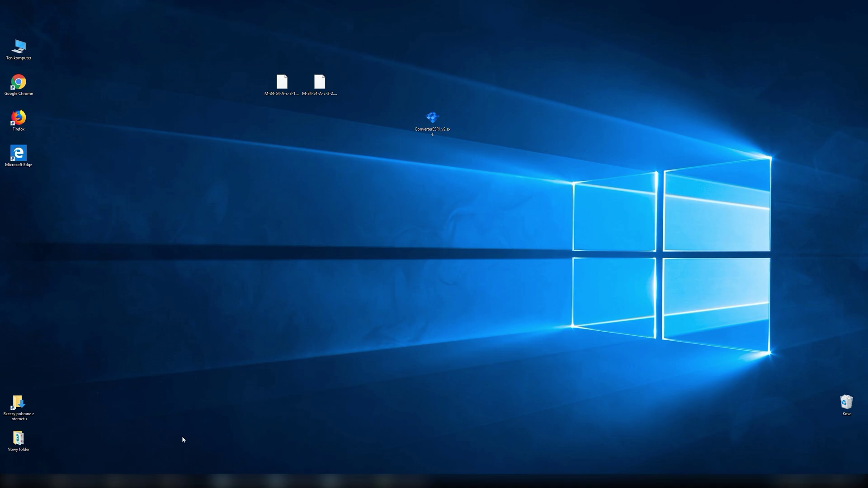
Switch to the online portfolio site in Chrome, view its Projects page, and minimize the browser.
{"action": "mouse_move", "coordinate": [131, 479]}
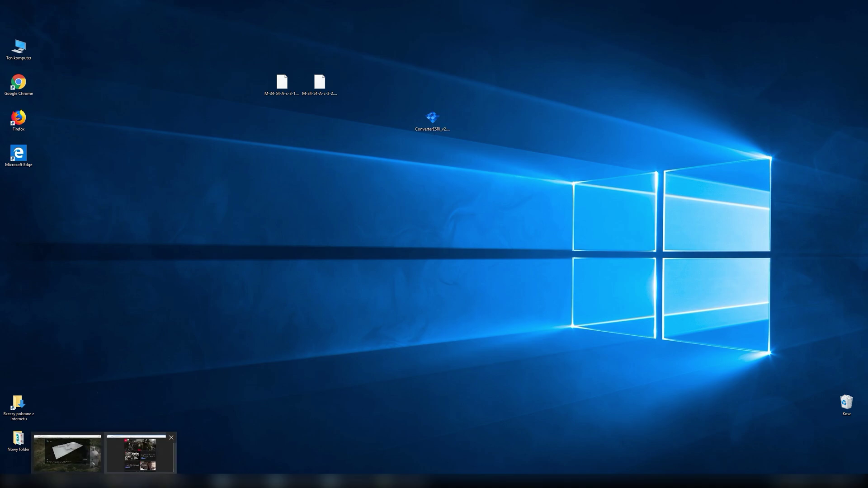
{"action": "left_click", "coordinate": [140, 455]}
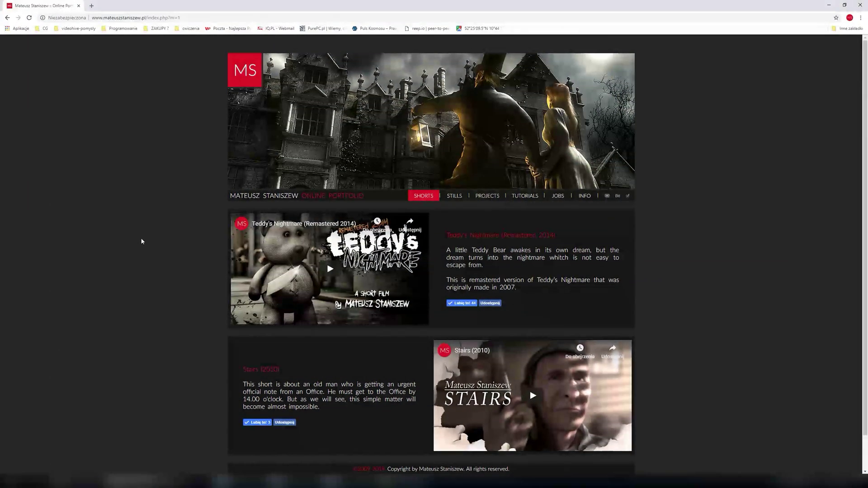
{"action": "left_click", "coordinate": [496, 197]}
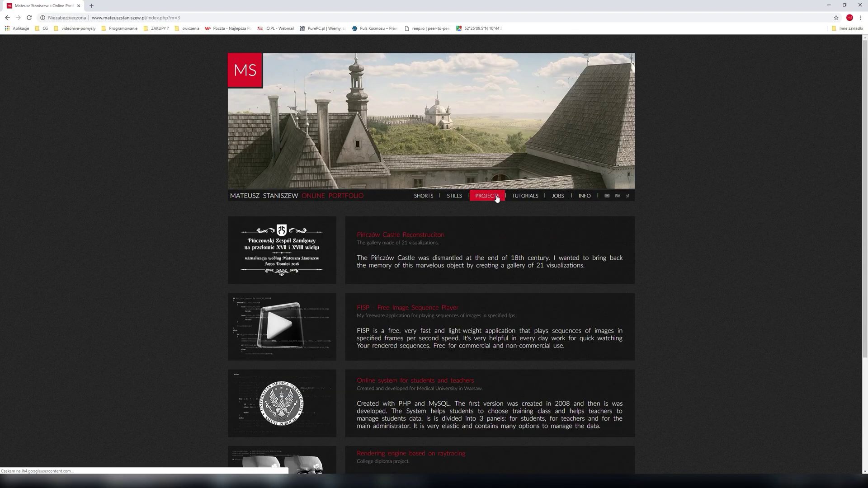
{"action": "left_click", "coordinate": [829, 6]}
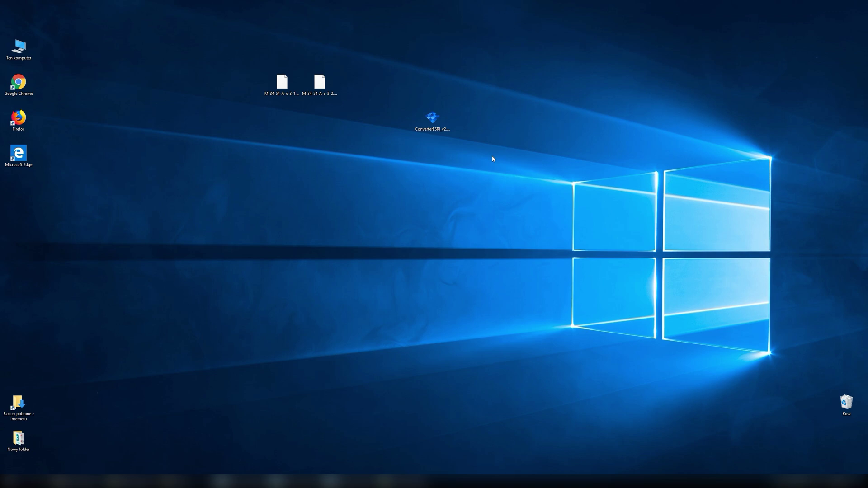
Launch the ConverterESRI_v2 program from the desktop and reposition its window.
{"action": "left_click", "coordinate": [432, 121]}
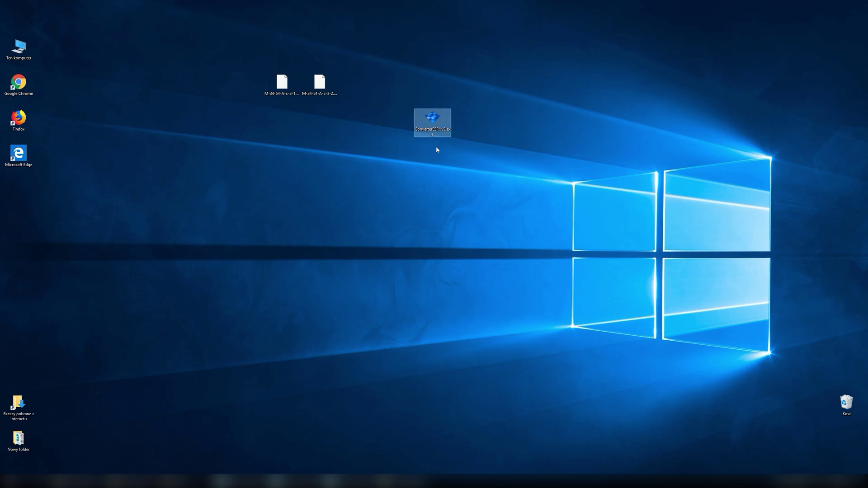
{"action": "double_click", "coordinate": [439, 119]}
{"action": "left_click_drag", "start_coordinate": [425, 69], "coordinate": [383, 52]}
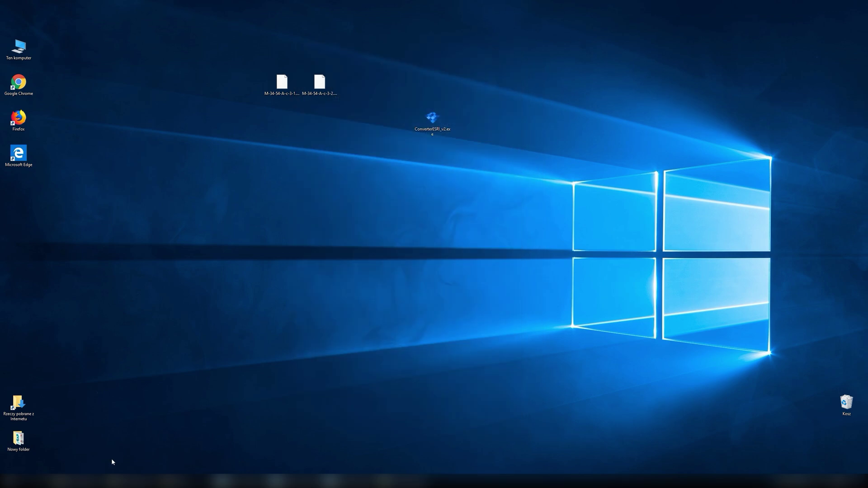
Switch to the Pińczów castle website in Chrome and examine the visualizations in its Galeria section.
{"action": "mouse_move", "coordinate": [103, 479]}
{"action": "left_click", "coordinate": [68, 452]}
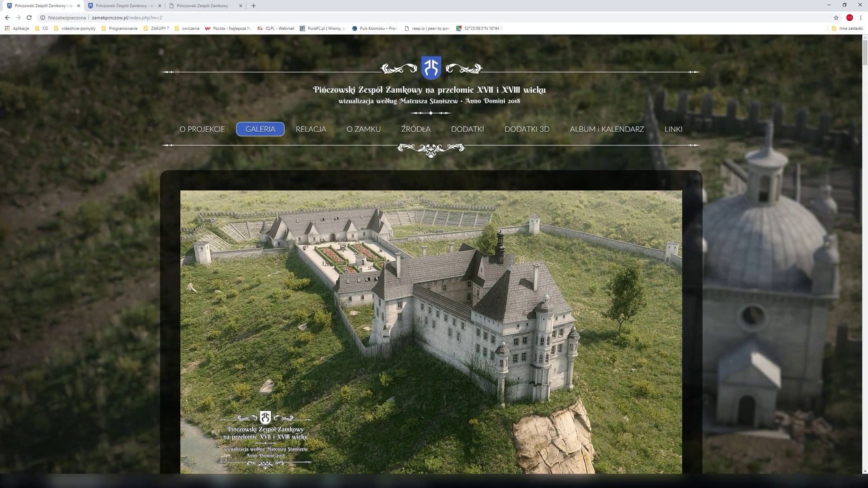
{"action": "scroll", "coordinate": [837, 208], "scroll_direction": "down", "scroll_amount": 1}
{"action": "scroll", "coordinate": [841, 209], "scroll_direction": "up", "scroll_amount": 1}
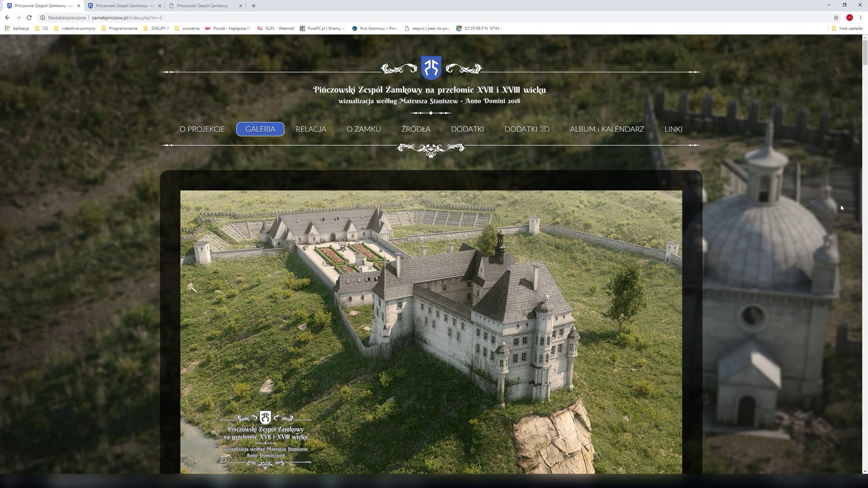
{"action": "scroll", "coordinate": [842, 205], "scroll_direction": "down", "scroll_amount": 1}
{"action": "scroll", "coordinate": [841, 204], "scroll_direction": "up", "scroll_amount": 1}
{"action": "scroll", "coordinate": [841, 208], "scroll_direction": "down", "scroll_amount": 1}
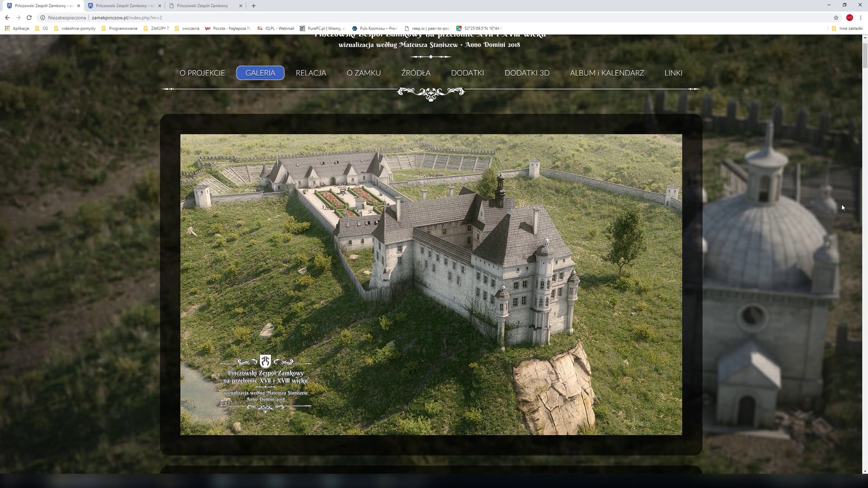
{"action": "scroll", "coordinate": [842, 204], "scroll_direction": "down", "scroll_amount": 7}
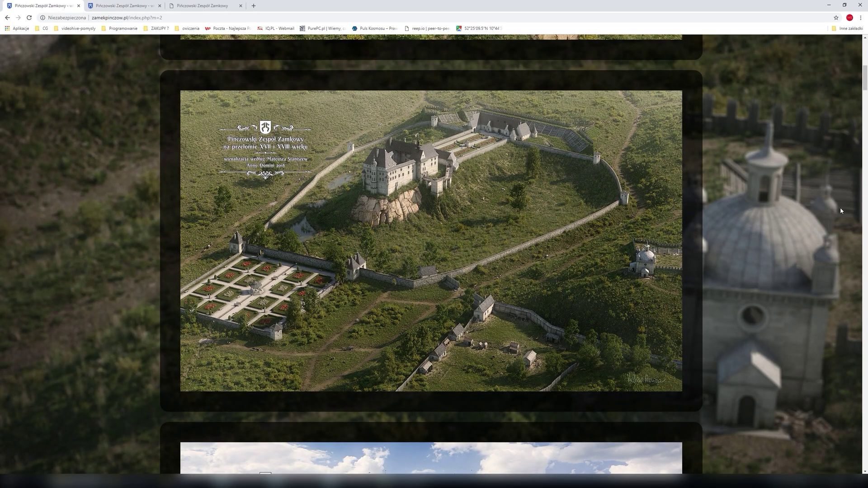
{"action": "scroll", "coordinate": [840, 211], "scroll_direction": "down", "scroll_amount": 6}
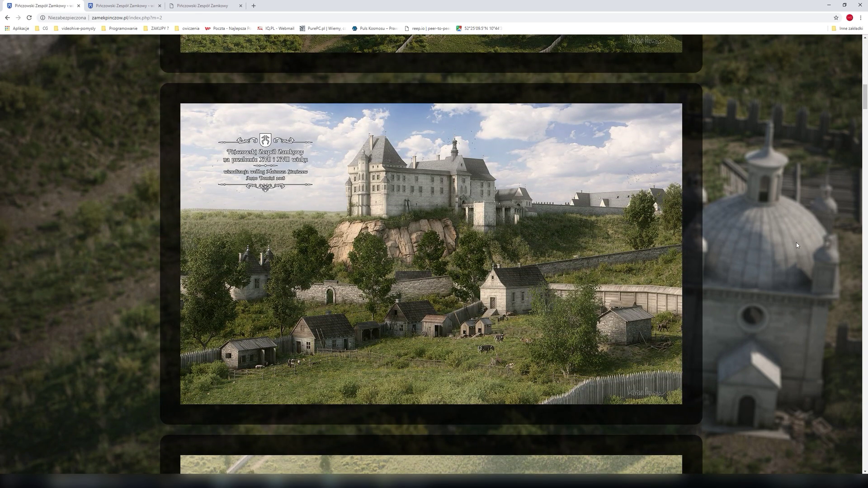
{"action": "scroll", "coordinate": [800, 241], "scroll_direction": "down", "scroll_amount": 6}
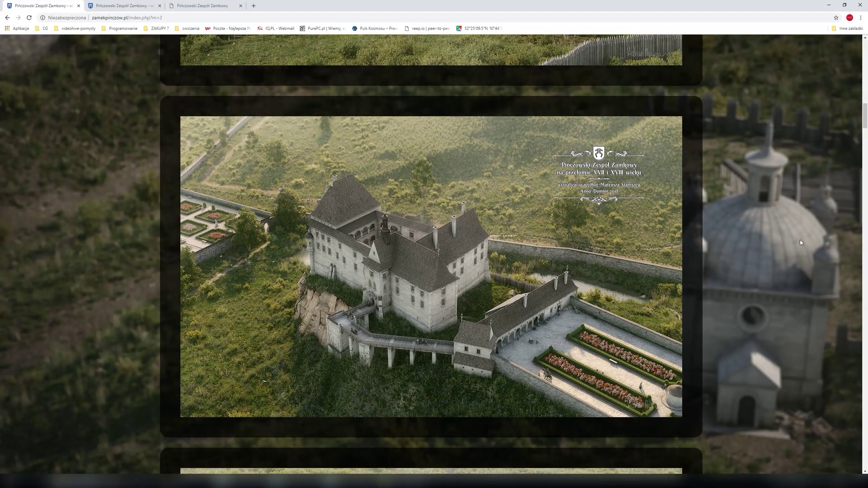
{"action": "scroll", "coordinate": [800, 239], "scroll_direction": "down", "scroll_amount": 7}
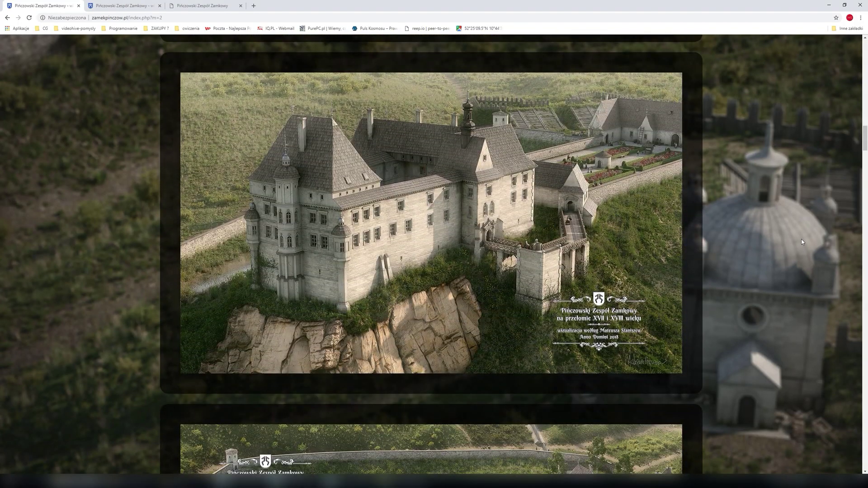
{"action": "scroll", "coordinate": [801, 240], "scroll_direction": "down", "scroll_amount": 10}
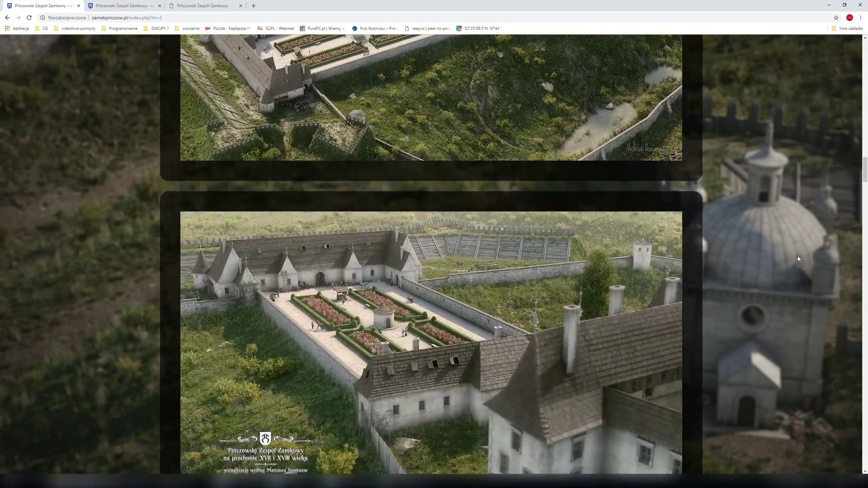
{"action": "scroll", "coordinate": [797, 259], "scroll_direction": "down", "scroll_amount": 2}
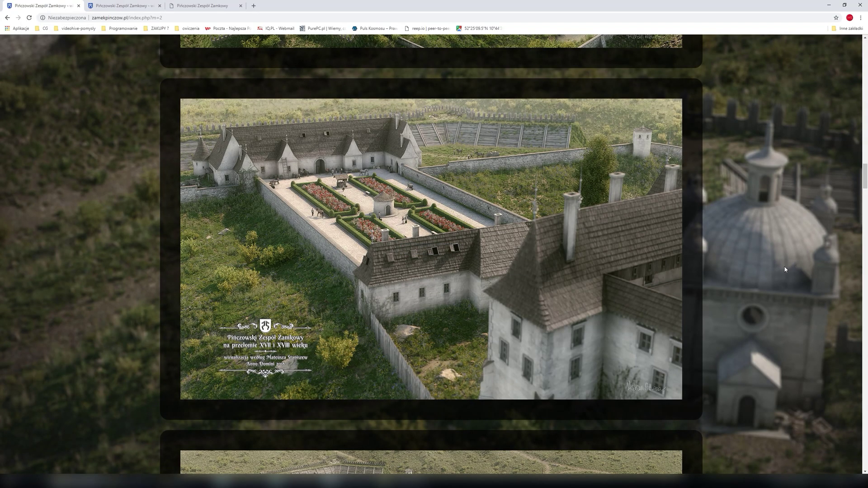
{"action": "scroll", "coordinate": [785, 270], "scroll_direction": "down", "scroll_amount": 6}
{"action": "scroll", "coordinate": [779, 274], "scroll_direction": "down", "scroll_amount": 3}
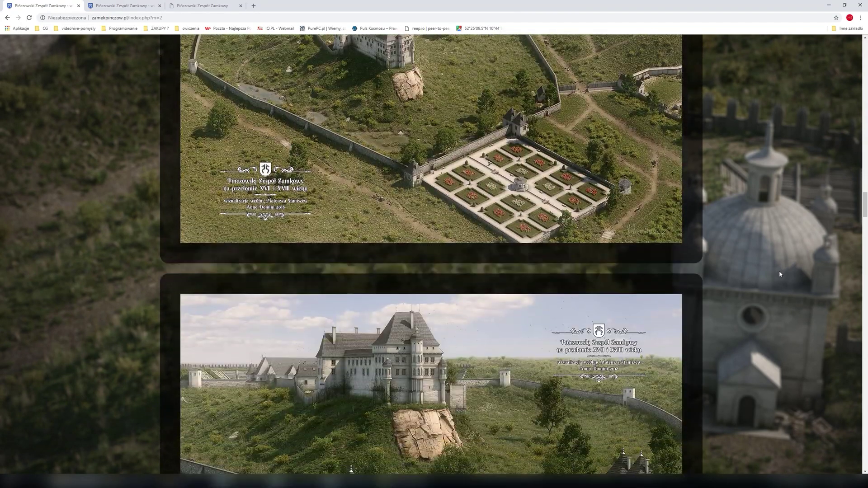
{"action": "scroll", "coordinate": [779, 274], "scroll_direction": "down", "scroll_amount": 3}
{"action": "scroll", "coordinate": [777, 276], "scroll_direction": "down", "scroll_amount": 4}
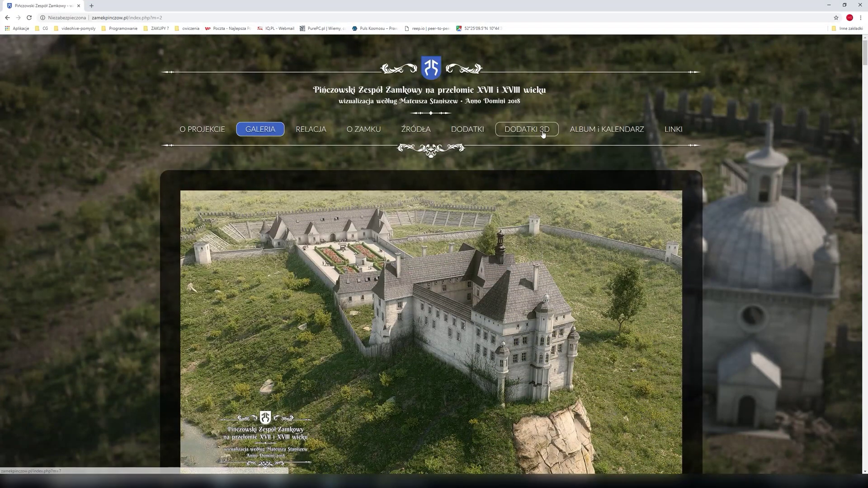
Open the Dodatki 3D section of the castle website and examine the interactive LIDAR terrain model from Dodatek 3D 1.
{"action": "left_click", "coordinate": [543, 131]}
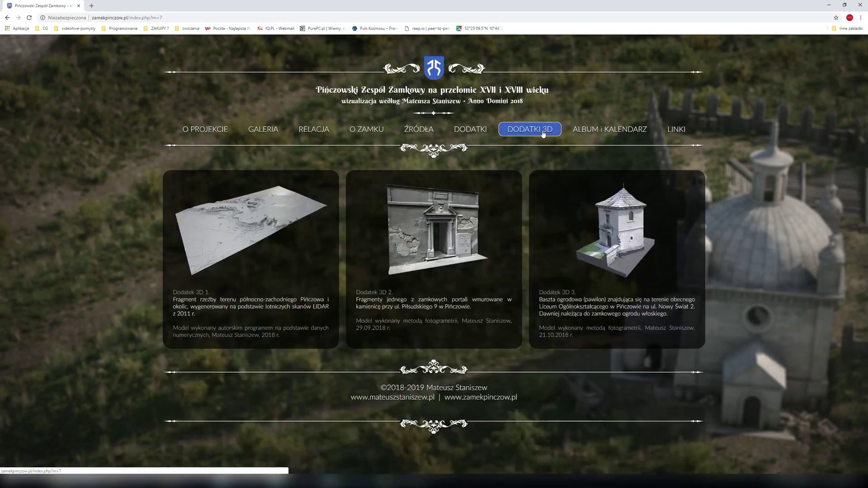
{"action": "left_click", "coordinate": [257, 258]}
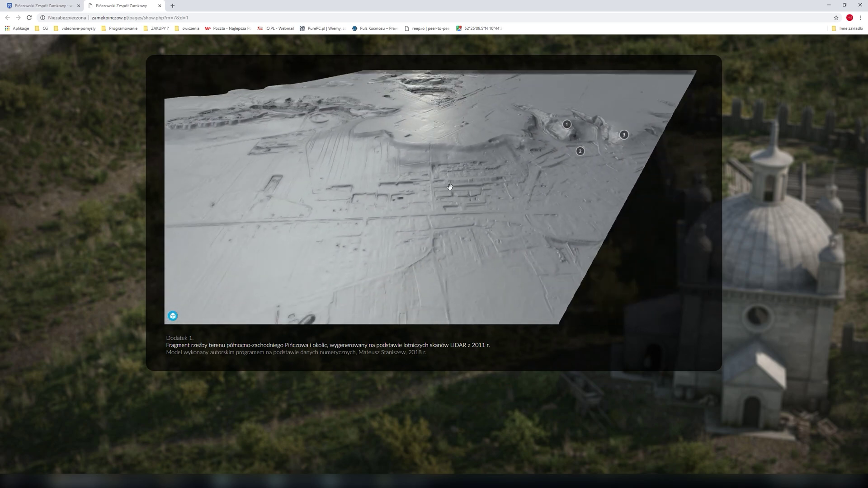
{"action": "left_click_drag", "start_coordinate": [477, 219], "coordinate": [393, 310]}
{"action": "scroll", "coordinate": [424, 224], "scroll_direction": "down", "scroll_amount": 2}
{"action": "scroll", "coordinate": [424, 224], "scroll_direction": "down", "scroll_amount": 1}
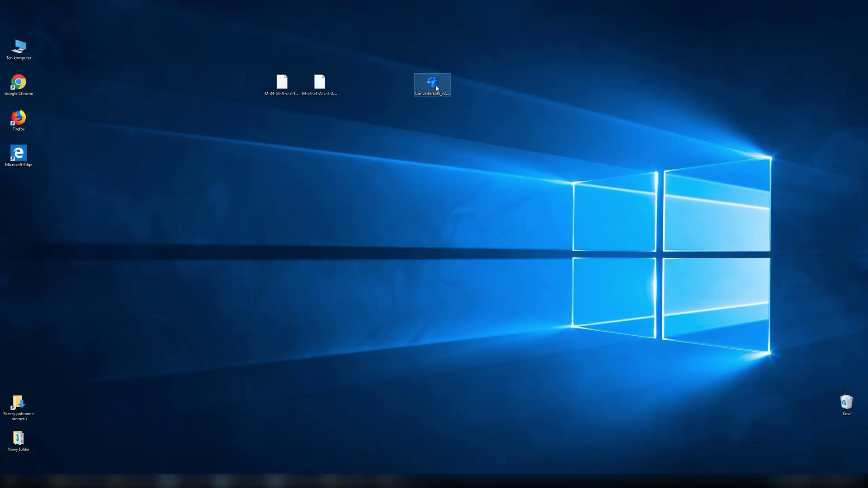
Launch ConverterESRI_v2 from the desktop and examine the header lines of M-34-54-A-c-3-1.asc in Notepad++.
{"action": "double_click", "coordinate": [436, 88]}
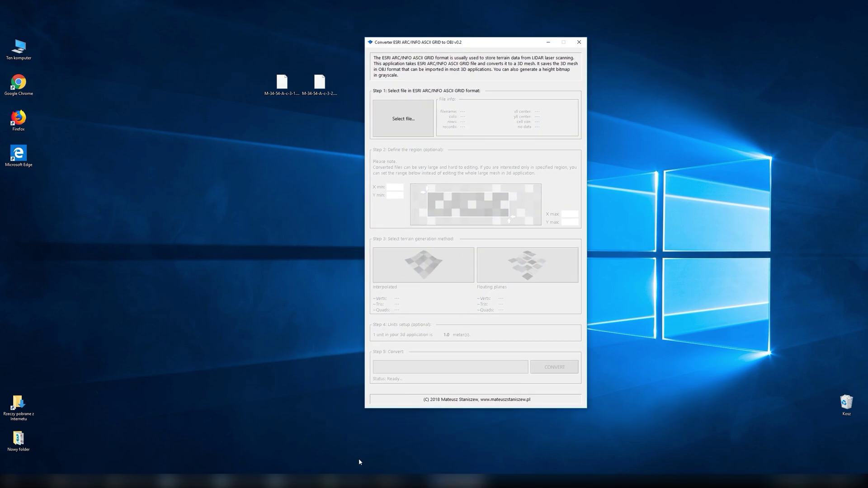
{"action": "left_click", "coordinate": [357, 481]}
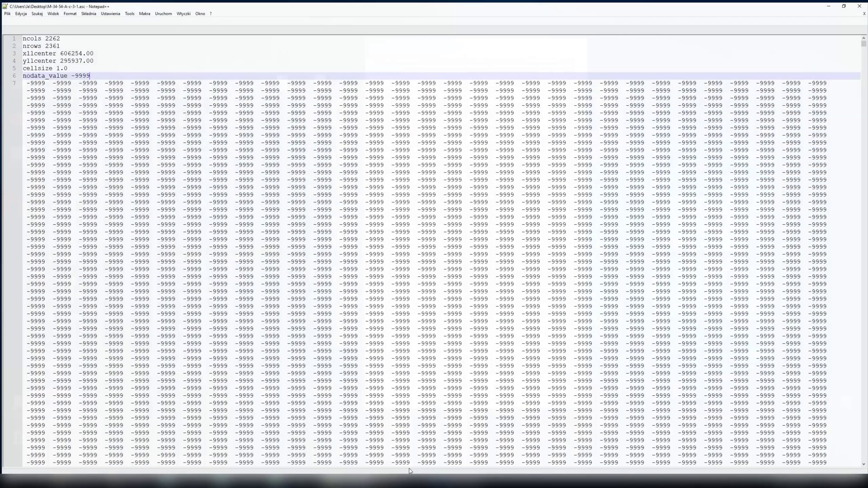
{"action": "left_click", "coordinate": [67, 42]}
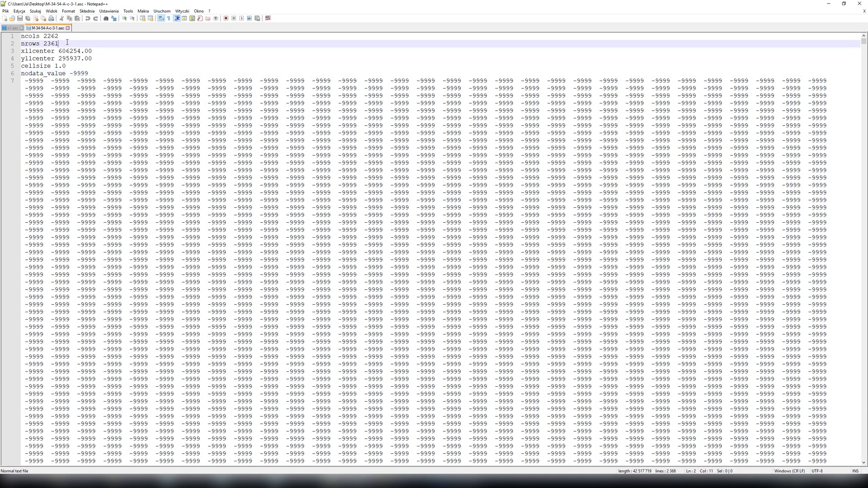
{"action": "left_click", "coordinate": [26, 36]}
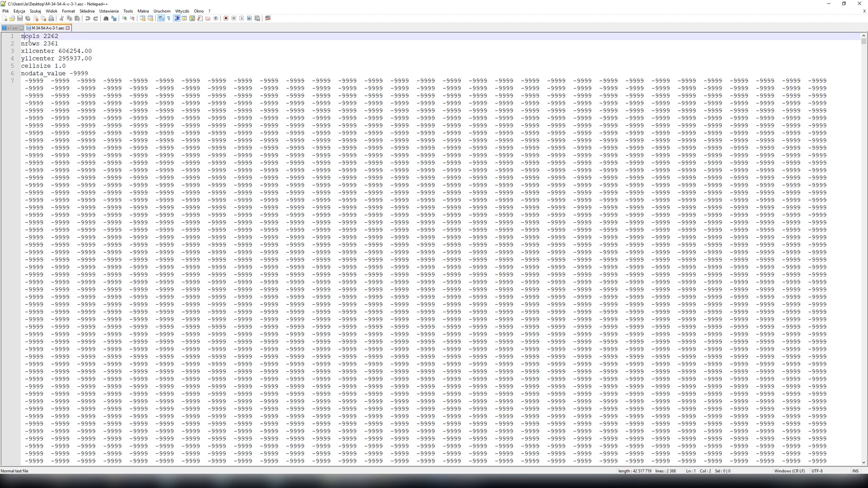
{"action": "left_click", "coordinate": [90, 73]}
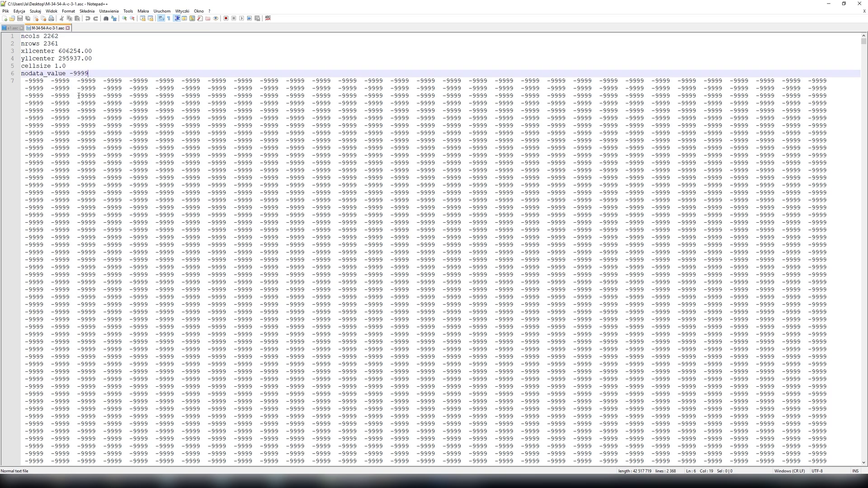
{"action": "left_click", "coordinate": [828, 3]}
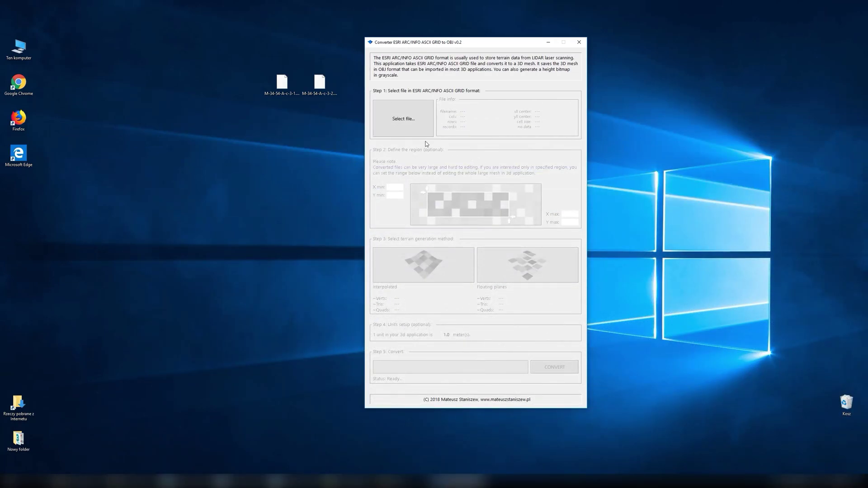
Load the terrain grid file M-34-54-A-c-3-2.asc from the desktop into the converter.
{"action": "left_click", "coordinate": [404, 125]}
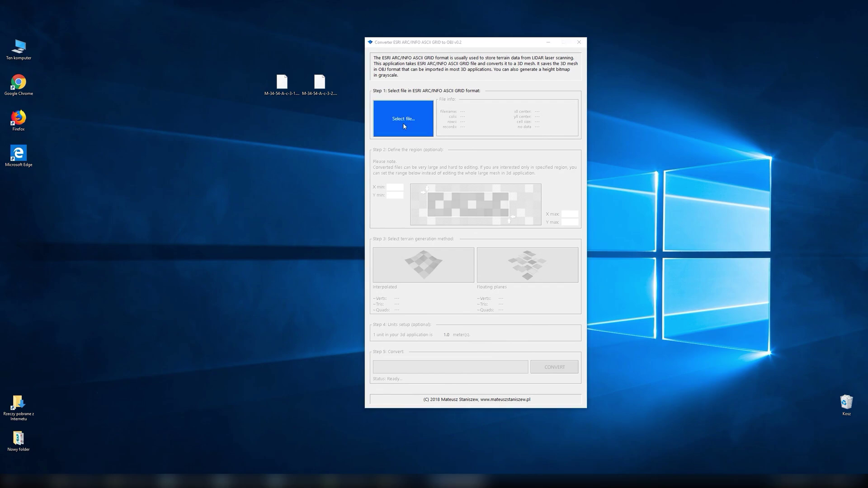
{"action": "left_click", "coordinate": [459, 110]}
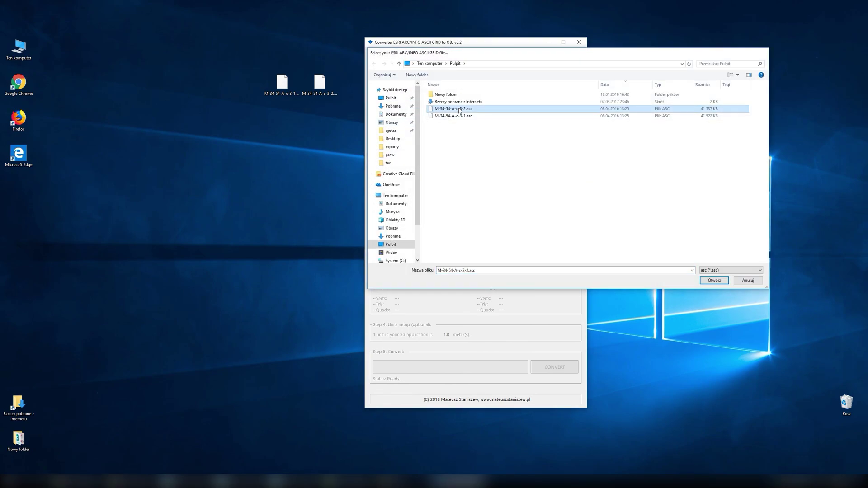
{"action": "double_click", "coordinate": [460, 109]}
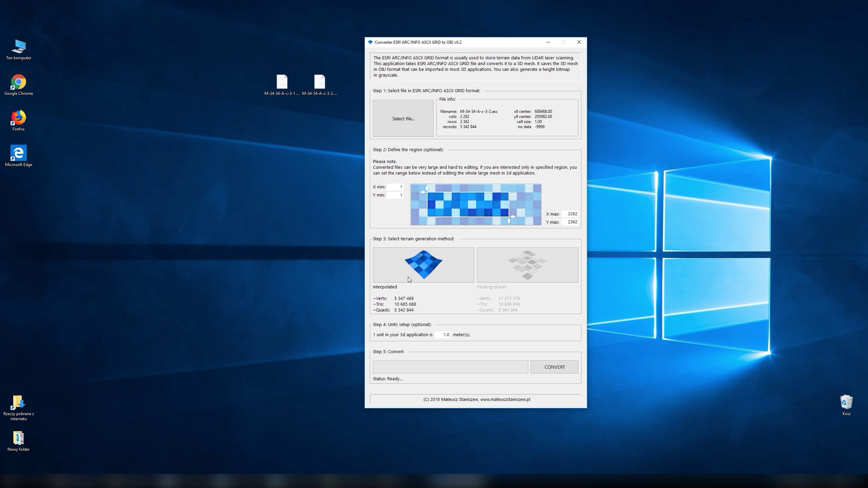
Switch the terrain generation method to Floating planes and back to Interpolated, and select the 1.0 meter unit value.
{"action": "left_click", "coordinate": [506, 265]}
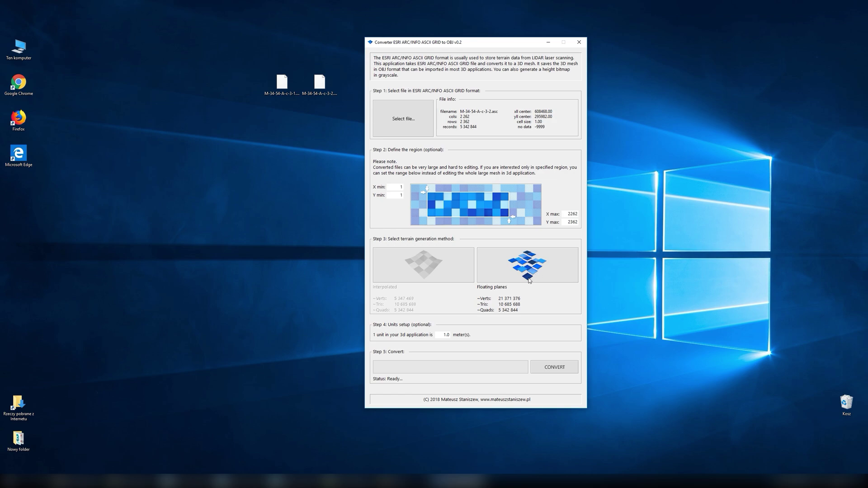
{"action": "left_click", "coordinate": [442, 261]}
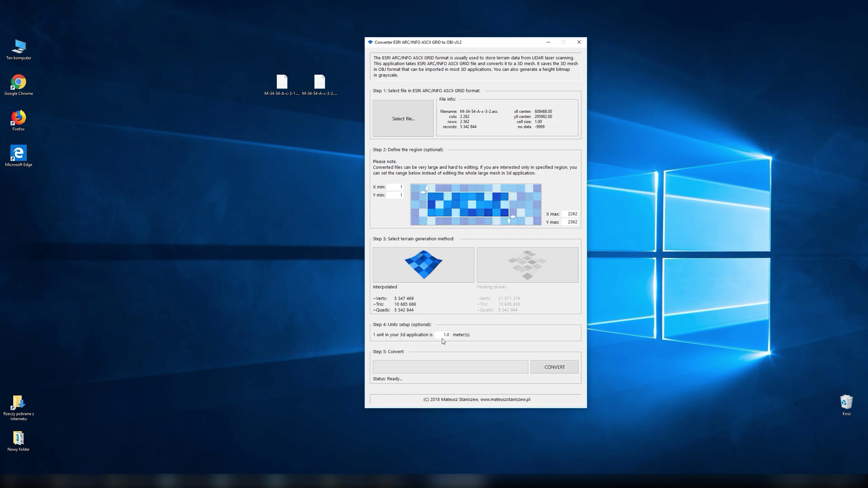
{"action": "left_click_drag", "start_coordinate": [440, 334], "coordinate": [456, 335]}
{"action": "left_click", "coordinate": [442, 334]}
Convert the loaded grid to an OBJ mesh and place the resulting file below the ASC files on the desktop.
{"action": "left_click", "coordinate": [545, 367]}
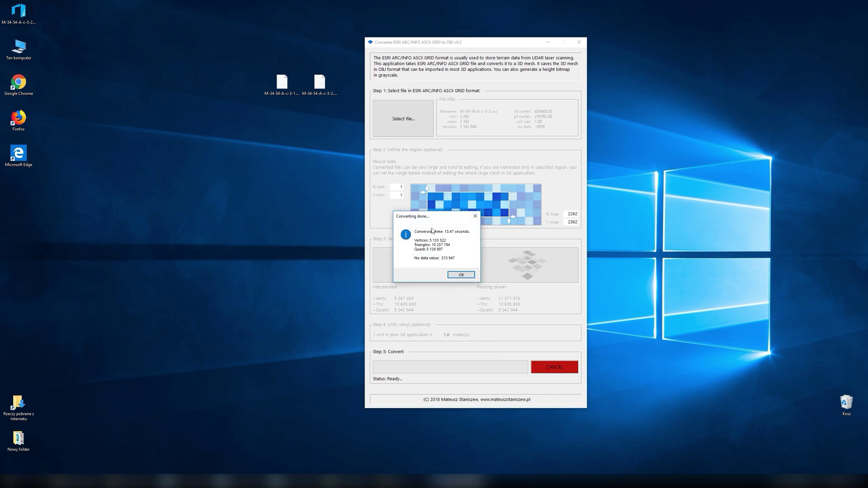
{"action": "left_click_drag", "start_coordinate": [420, 218], "coordinate": [458, 209]}
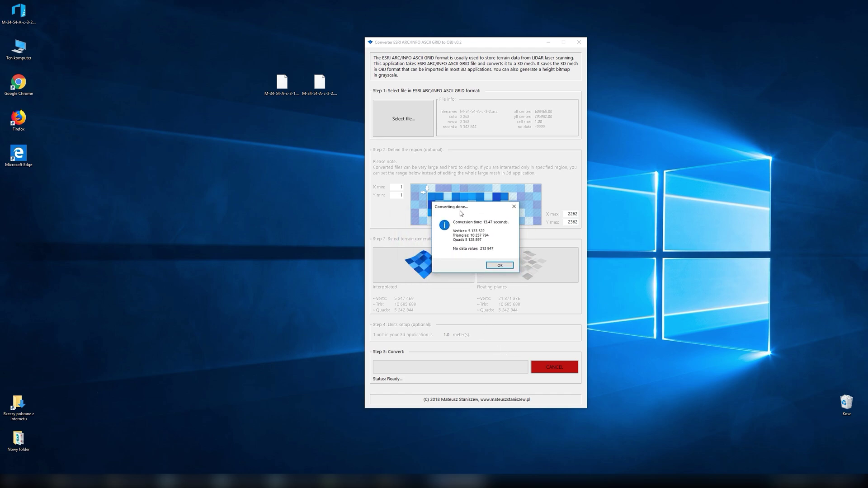
{"action": "left_click", "coordinate": [497, 267]}
{"action": "left_click_drag", "start_coordinate": [18, 13], "coordinate": [283, 123]}
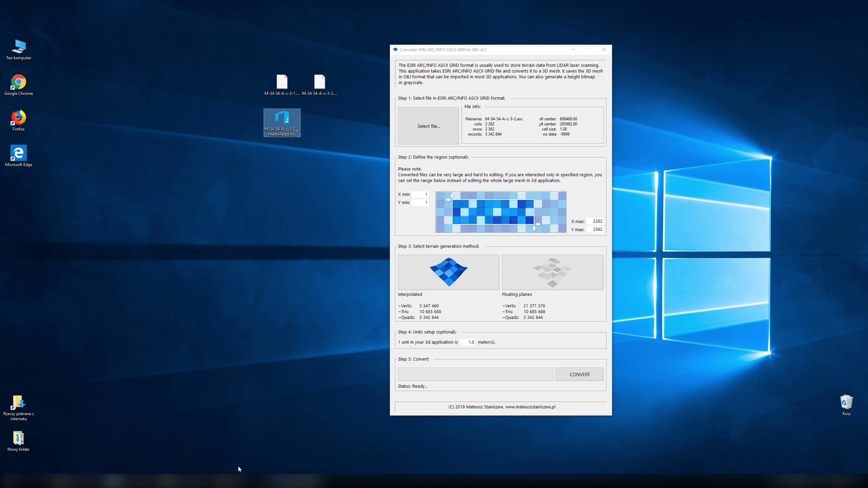
Switch to 3ds Max and import M-34-54-A-c-3-2__interpolated.obj from the desktop into the empty scene.
{"action": "left_click", "coordinate": [189, 481]}
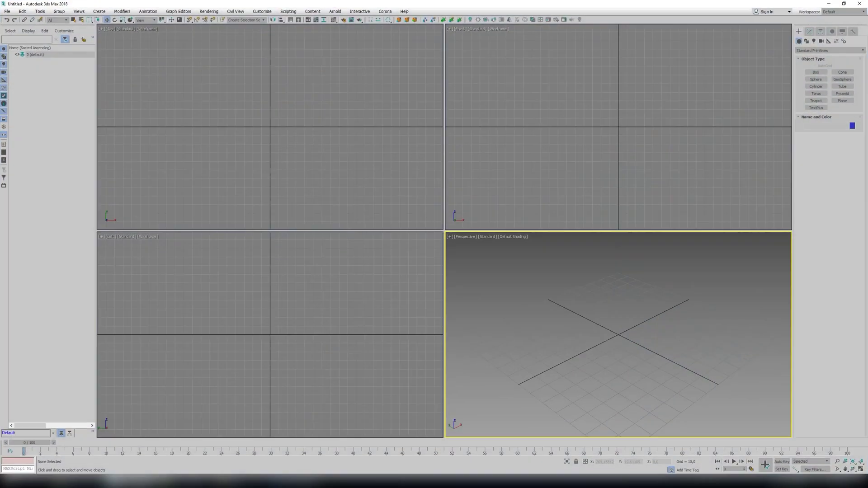
{"action": "left_click", "coordinate": [7, 11]}
{"action": "mouse_move", "coordinate": [39, 104]}
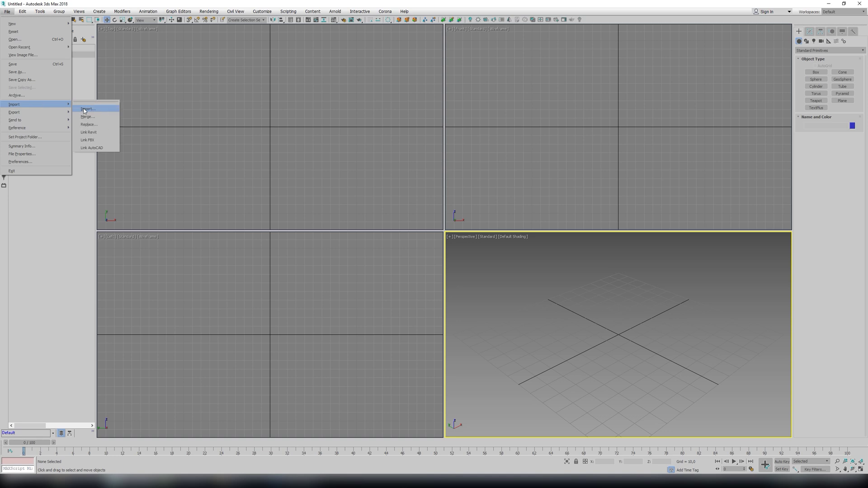
{"action": "left_click", "coordinate": [87, 110]}
{"action": "left_click", "coordinate": [93, 64]}
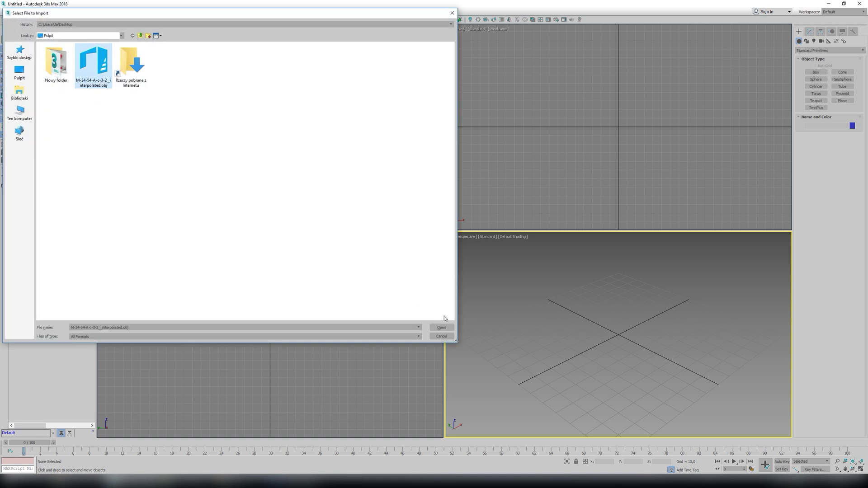
{"action": "left_click", "coordinate": [448, 328]}
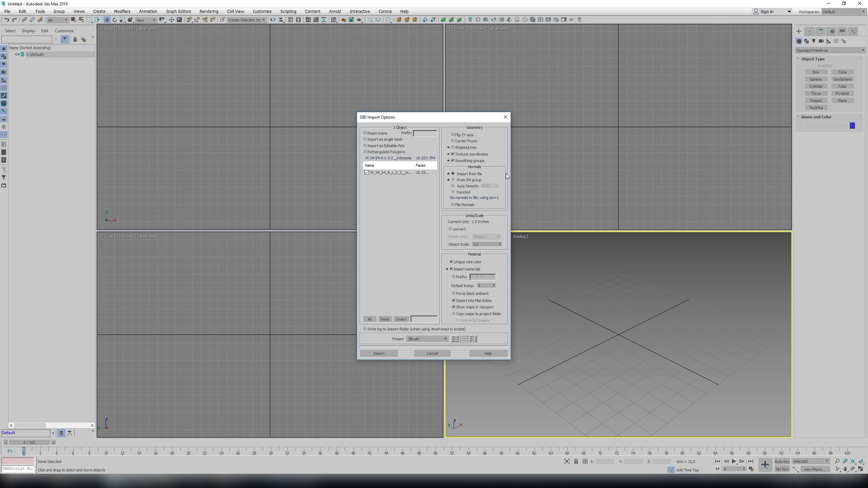
{"action": "left_click", "coordinate": [378, 353]}
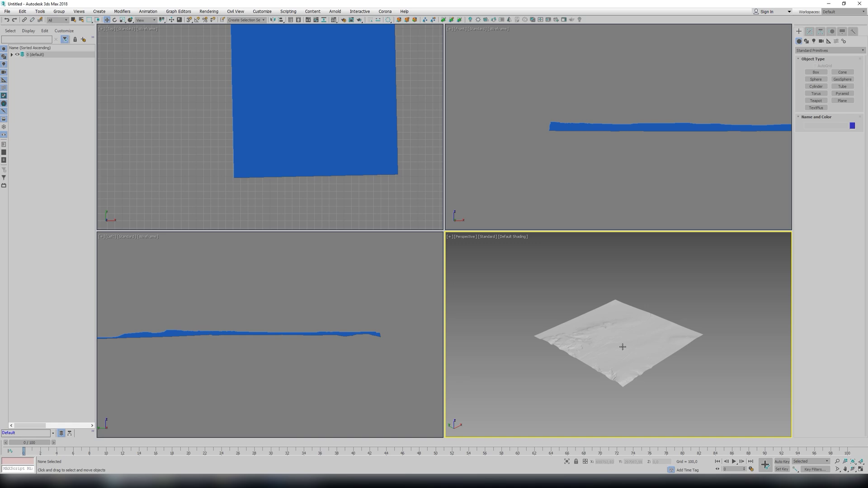
Examine the relief of the imported terrain mesh in the maximized perspective view, restore the four-view layout and deselect the mesh.
{"action": "left_click", "coordinate": [622, 347]}
{"action": "left_click", "coordinate": [860, 470]}
{"action": "left_click", "coordinate": [852, 469]}
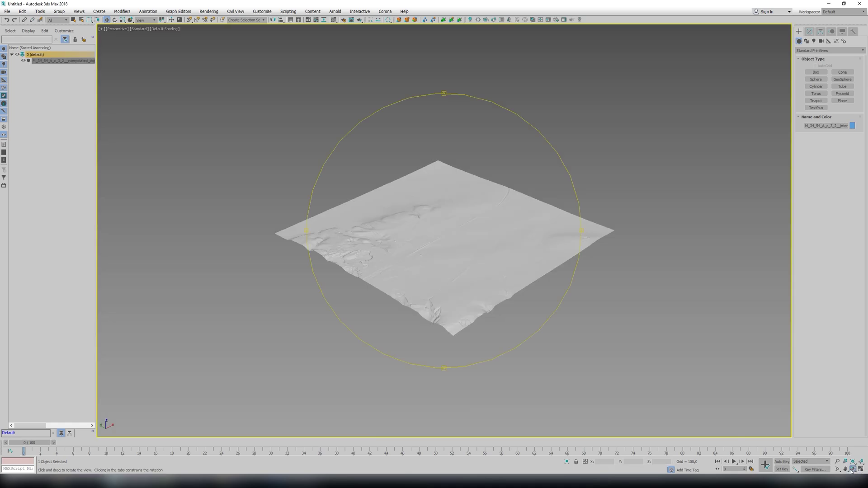
{"action": "left_click_drag", "start_coordinate": [389, 248], "coordinate": [455, 256]}
{"action": "scroll", "coordinate": [469, 254], "scroll_direction": "up", "scroll_amount": 3}
{"action": "scroll", "coordinate": [457, 252], "scroll_direction": "down", "scroll_amount": 3}
{"action": "scroll", "coordinate": [452, 260], "scroll_direction": "up", "scroll_amount": 2}
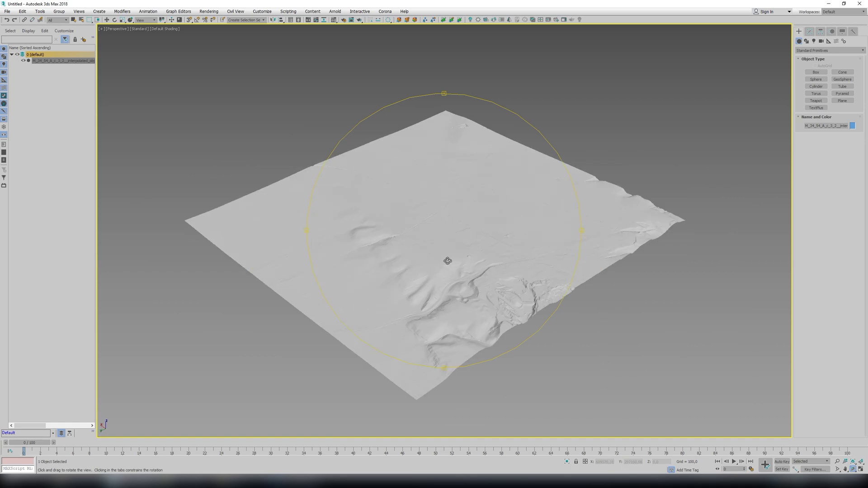
{"action": "left_click", "coordinate": [860, 470]}
{"action": "right_click", "coordinate": [471, 311]}
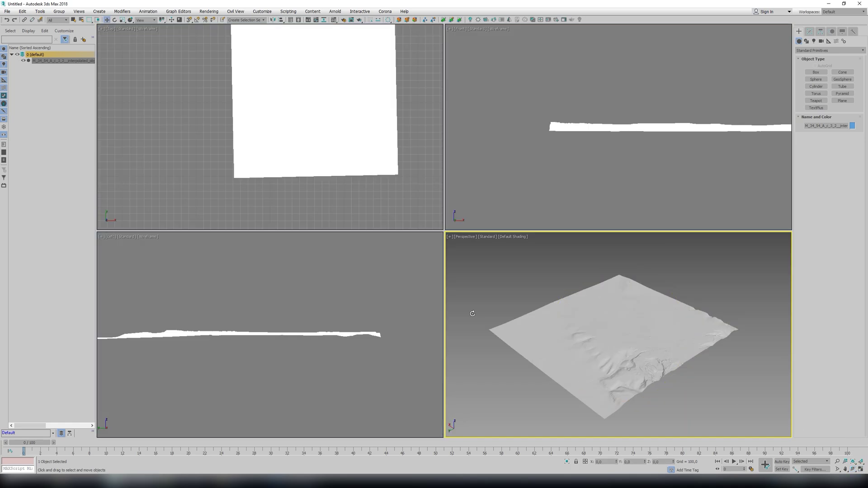
{"action": "left_click", "coordinate": [480, 382]}
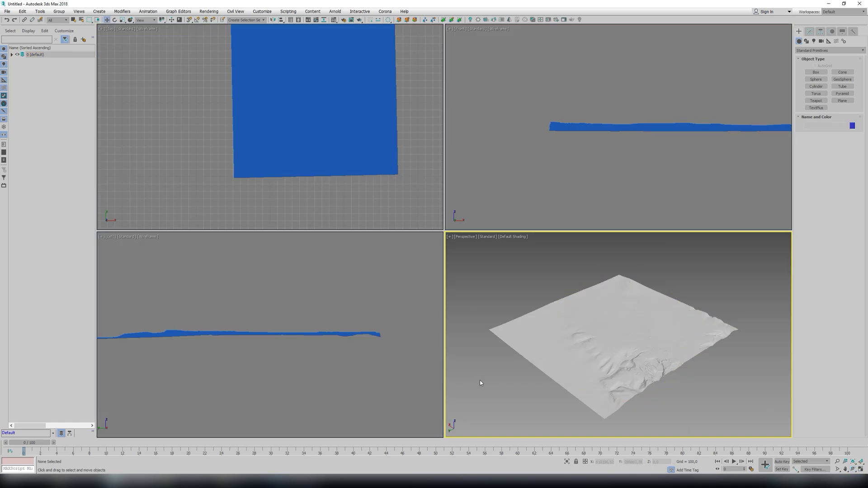
Switch back to the converter and load the second terrain grid file, M-34-54-A-c-3-1.asc.
{"action": "left_click", "coordinate": [828, 3]}
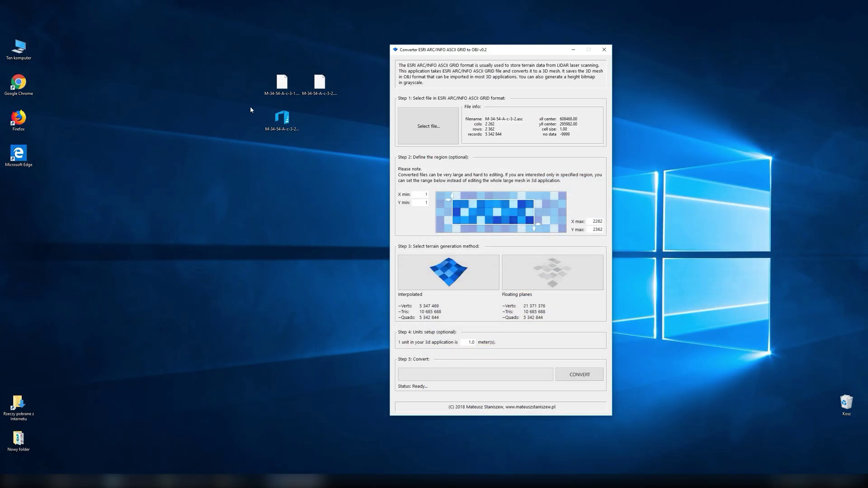
{"action": "left_click", "coordinate": [428, 127]}
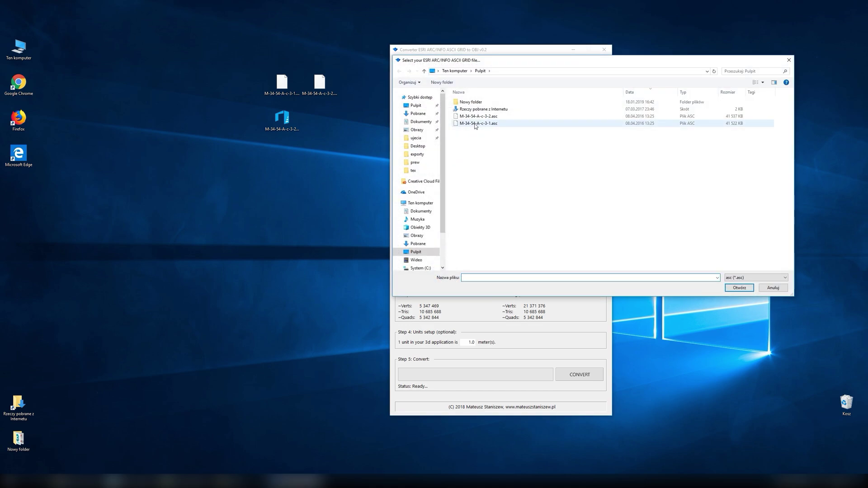
{"action": "double_click", "coordinate": [475, 123]}
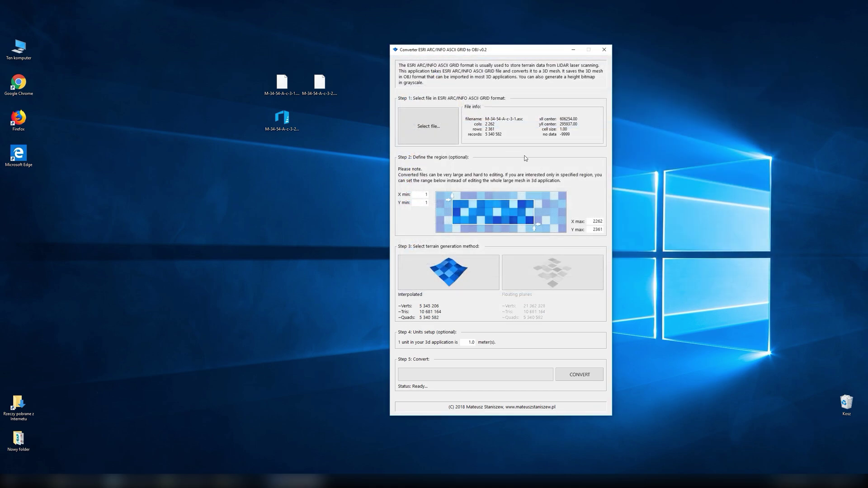
Convert the second grid to an interpolated OBJ mesh and place its file beside the first OBJ on the desktop.
{"action": "left_click", "coordinate": [580, 374]}
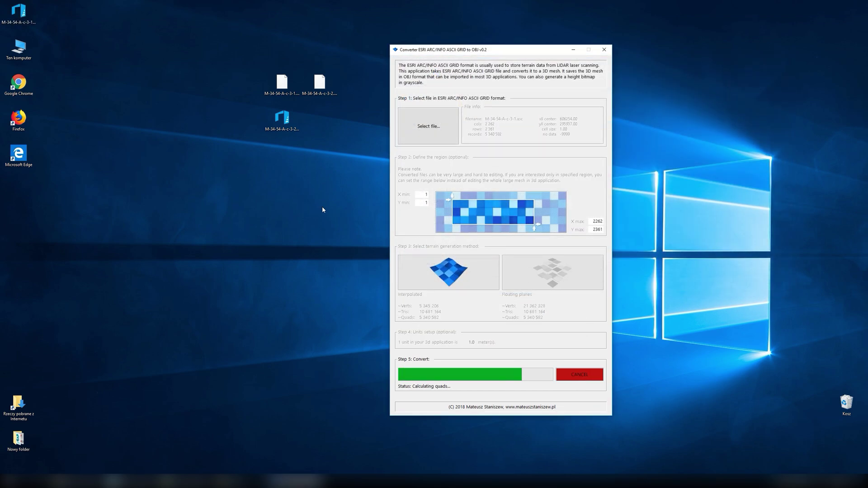
{"action": "left_click", "coordinate": [468, 274]}
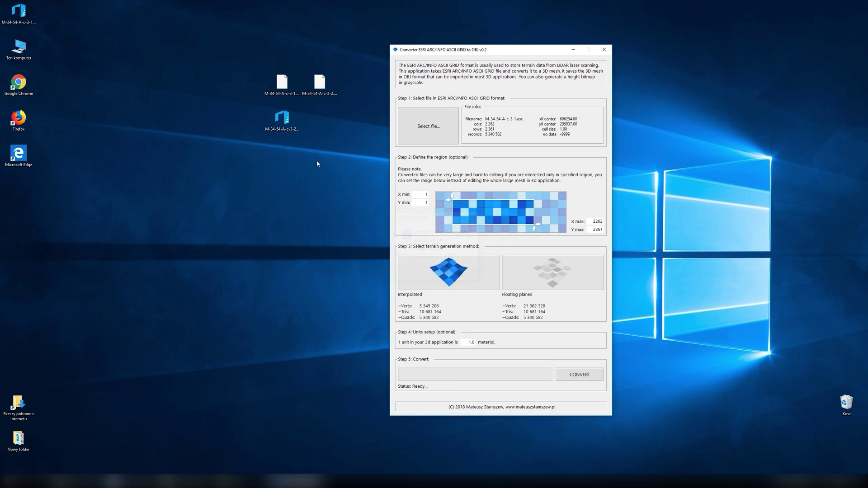
{"action": "left_click_drag", "start_coordinate": [18, 12], "coordinate": [320, 119]}
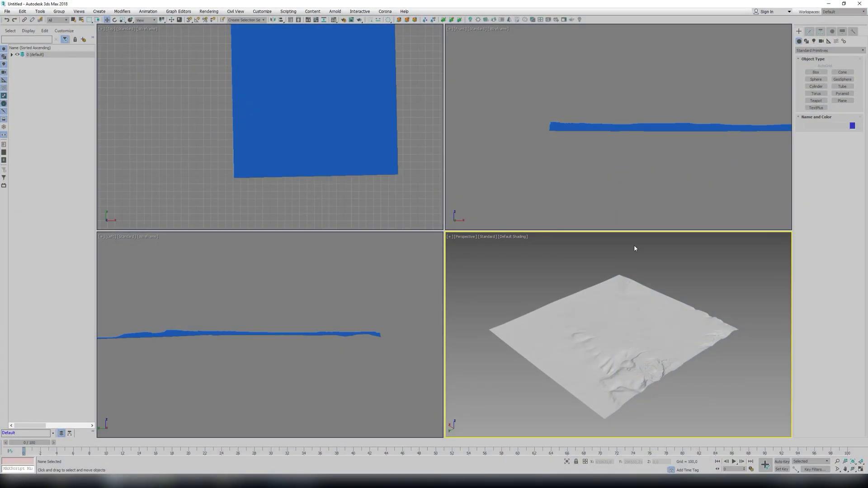
Import M-34-54-A-c-3-1__interpolated.obj from the desktop into the scene alongside the first terrain tile.
{"action": "middle_click_drag", "start_coordinate": [633, 296], "coordinate": [623, 295]}
{"action": "scroll", "coordinate": [623, 294], "scroll_direction": "down", "scroll_amount": 3}
{"action": "left_click", "coordinate": [7, 12]}
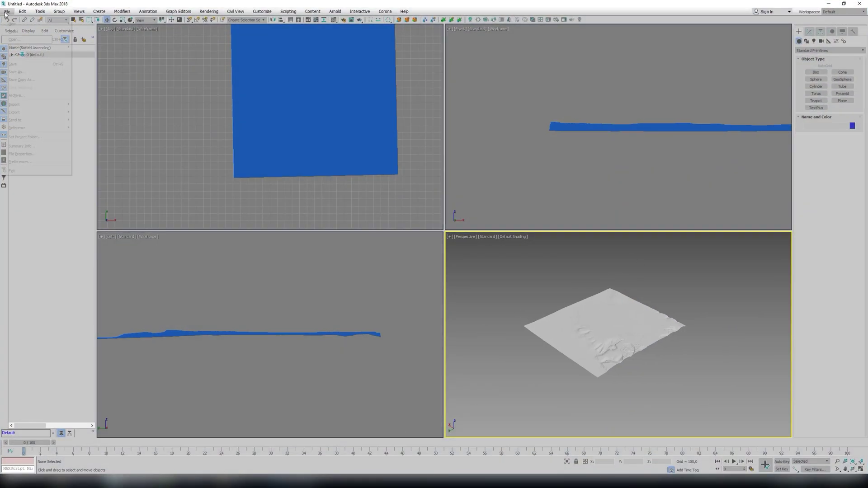
{"action": "mouse_move", "coordinate": [45, 104]}
{"action": "left_click", "coordinate": [101, 109]}
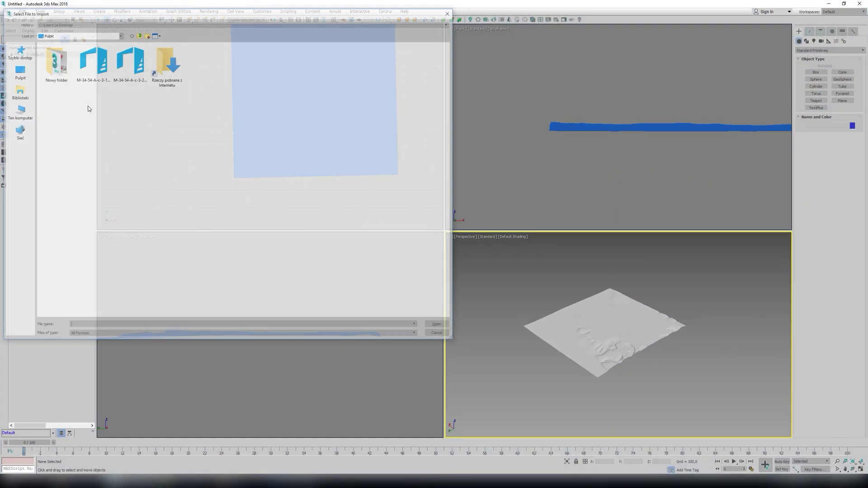
{"action": "left_click", "coordinate": [93, 62]}
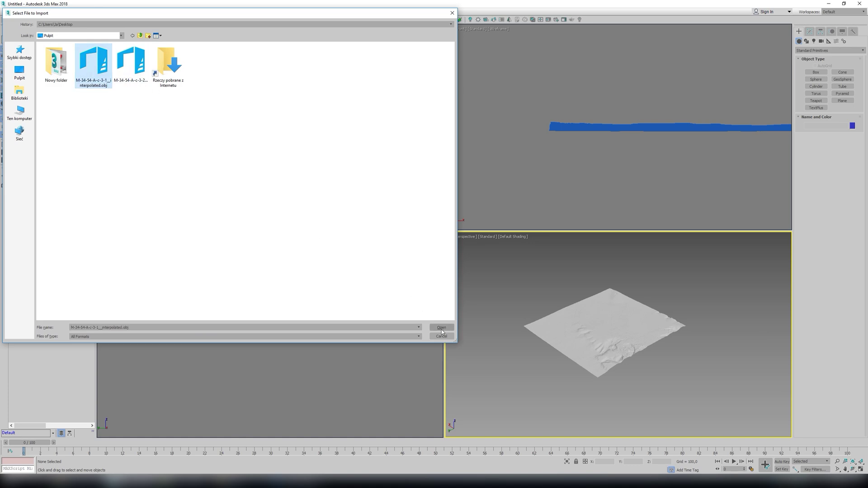
{"action": "left_click", "coordinate": [442, 327]}
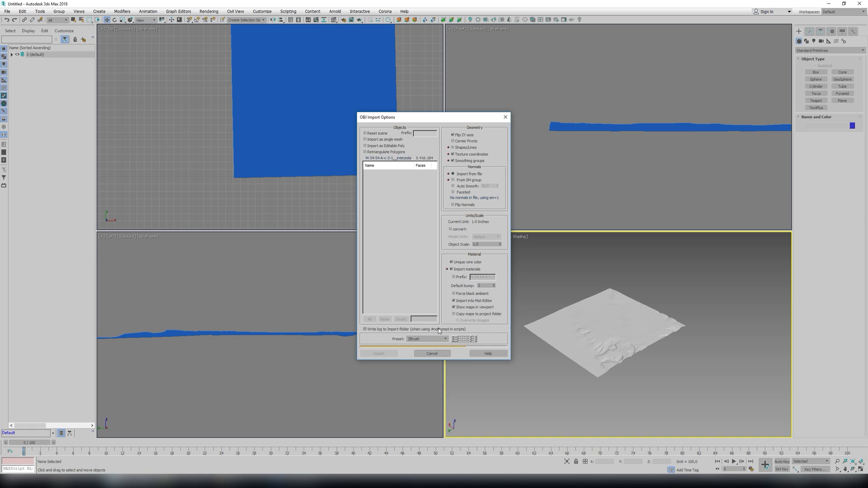
{"action": "left_click_drag", "start_coordinate": [459, 115], "coordinate": [471, 107]}
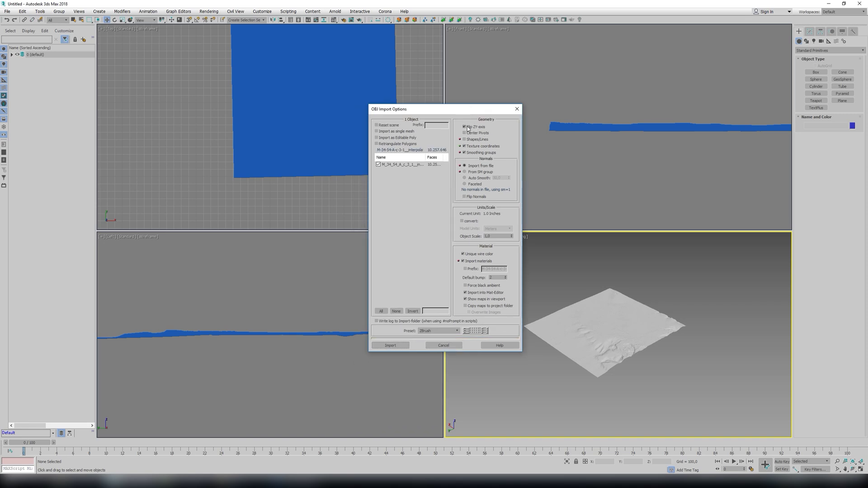
{"action": "left_click", "coordinate": [388, 344]}
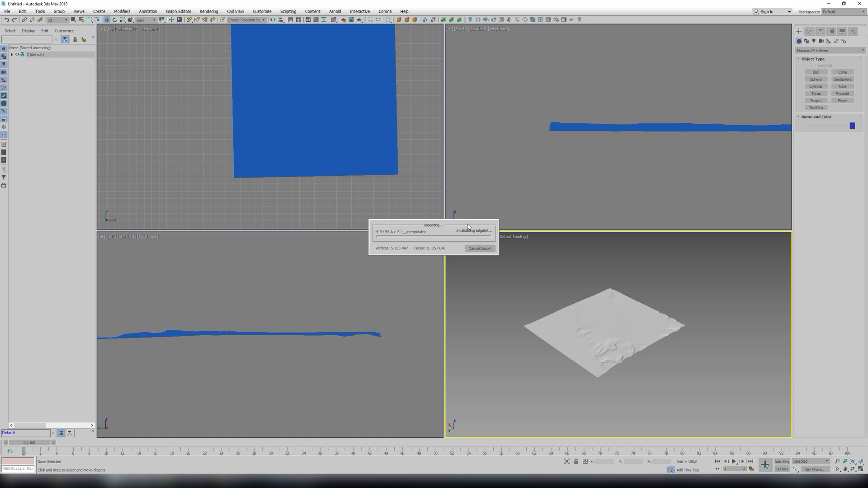
{"action": "left_click", "coordinate": [635, 361]}
{"action": "key", "text": "z"}
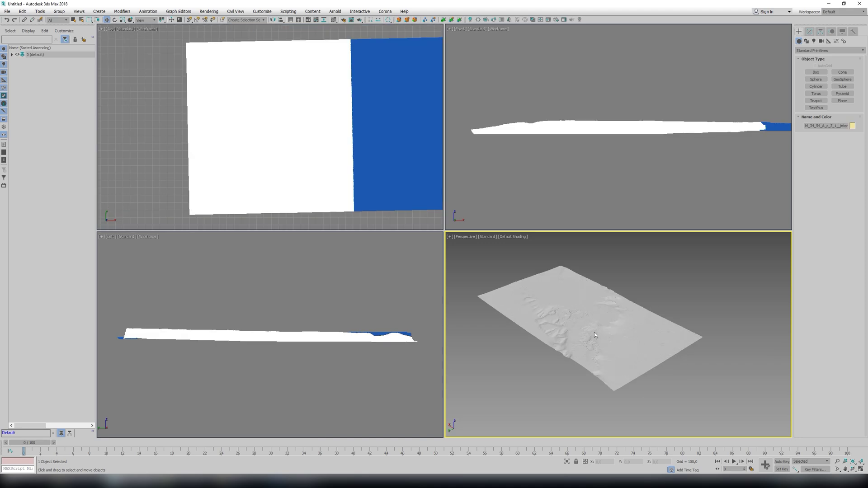
Deselect the imported mesh and examine the relief of both adjoining terrain tiles in the maximized perspective view.
{"action": "middle_click_drag", "start_coordinate": [586, 333], "coordinate": [605, 341]}
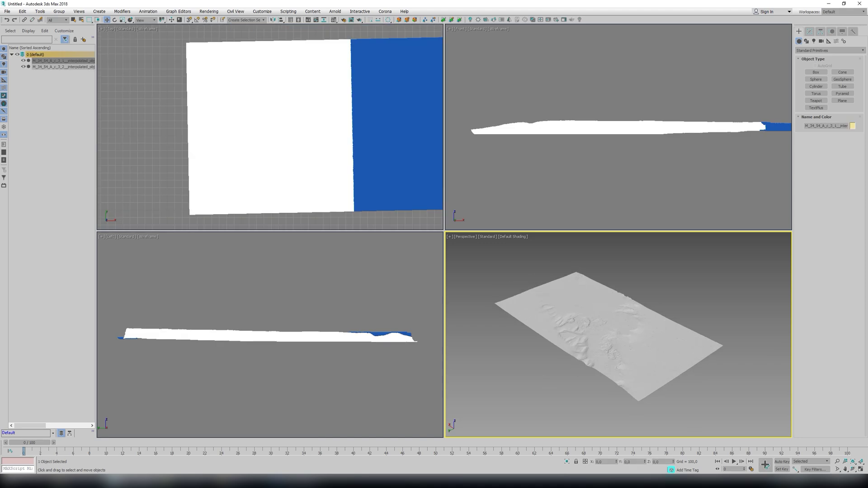
{"action": "key", "text": "ctrl+d"}
{"action": "left_click", "coordinate": [859, 469]}
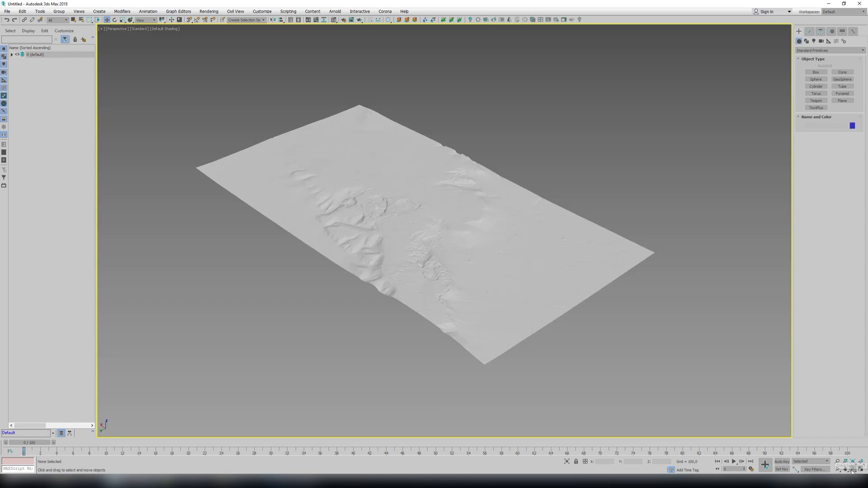
{"action": "left_click", "coordinate": [852, 469]}
{"action": "left_click_drag", "start_coordinate": [489, 283], "coordinate": [502, 257]}
{"action": "scroll", "coordinate": [493, 258], "scroll_direction": "up", "scroll_amount": 6}
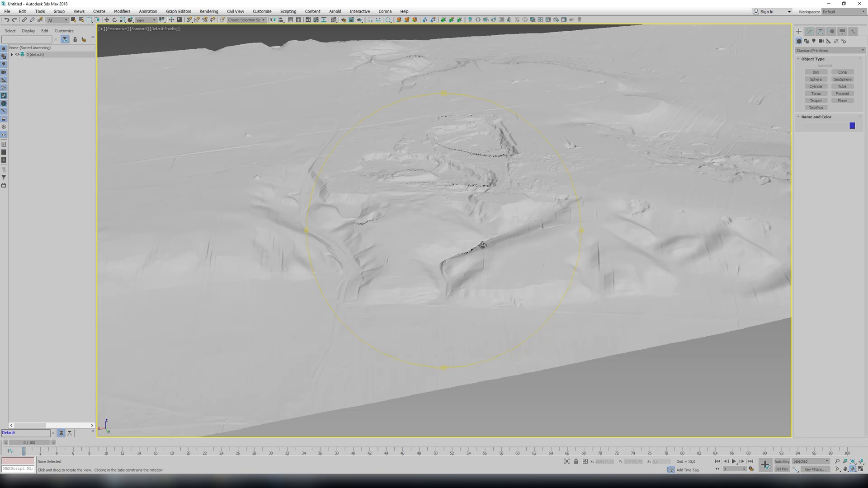
{"action": "scroll", "coordinate": [490, 253], "scroll_direction": "down", "scroll_amount": 5}
{"action": "scroll", "coordinate": [482, 252], "scroll_direction": "down", "scroll_amount": 2}
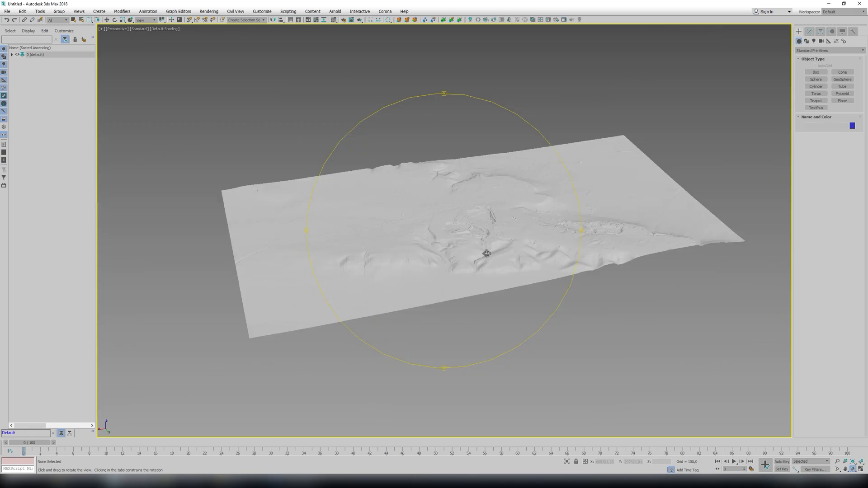
Toggle edged faces on the terrain to check the seam between the two tiles, then restore the four-view layout.
{"action": "right_click", "coordinate": [486, 253]}
{"action": "key", "text": "F4"}
{"action": "left_click", "coordinate": [443, 273]}
{"action": "left_click", "coordinate": [531, 243]}
{"action": "left_click", "coordinate": [459, 273]}
{"action": "left_click", "coordinate": [536, 246]}
{"action": "left_click", "coordinate": [562, 307]}
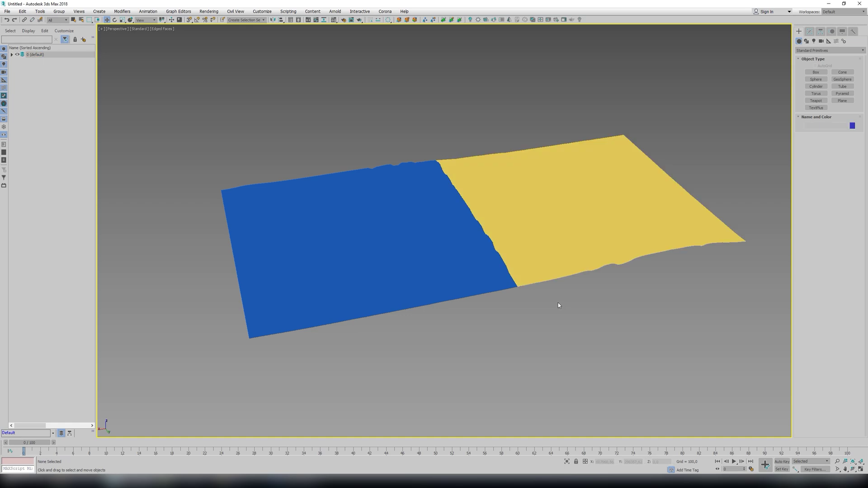
{"action": "key", "text": "F4"}
{"action": "key", "text": "F4"}
{"action": "key", "text": "F4"}
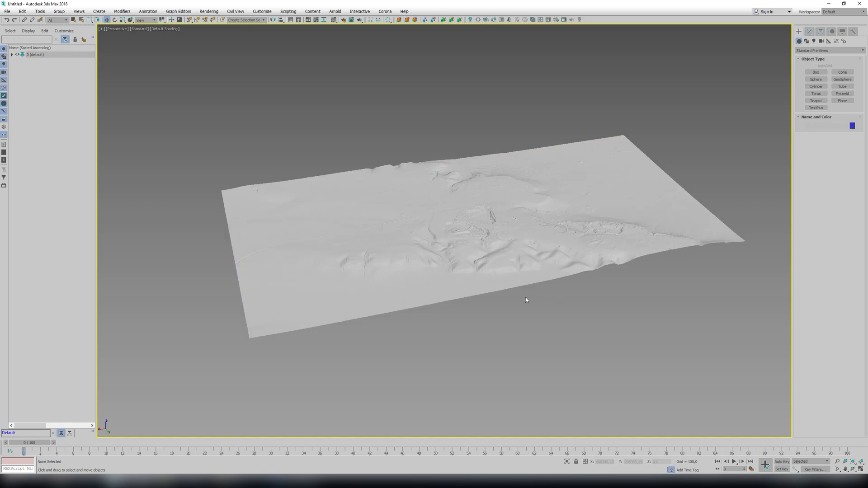
{"action": "middle_click_drag", "start_coordinate": [525, 297], "coordinate": [526, 302]}
{"action": "scroll", "coordinate": [514, 259], "scroll_direction": "up", "scroll_amount": 2}
{"action": "scroll", "coordinate": [514, 259], "scroll_direction": "down", "scroll_amount": 2}
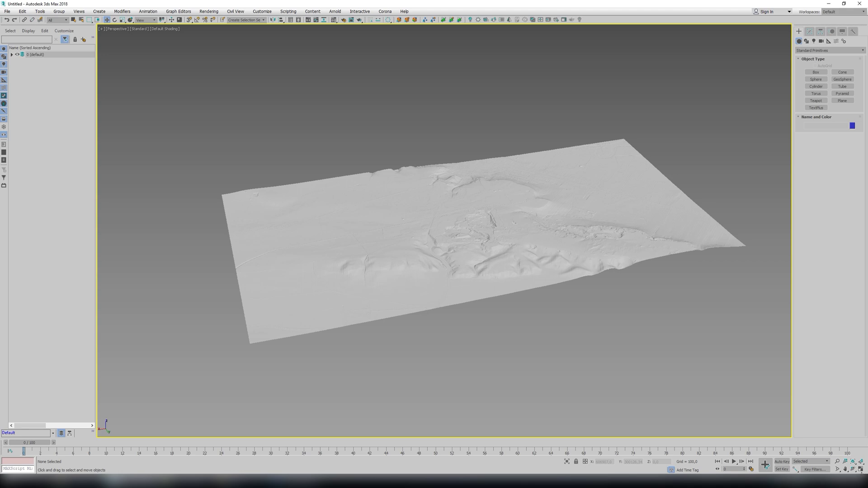
{"action": "left_click", "coordinate": [860, 470]}
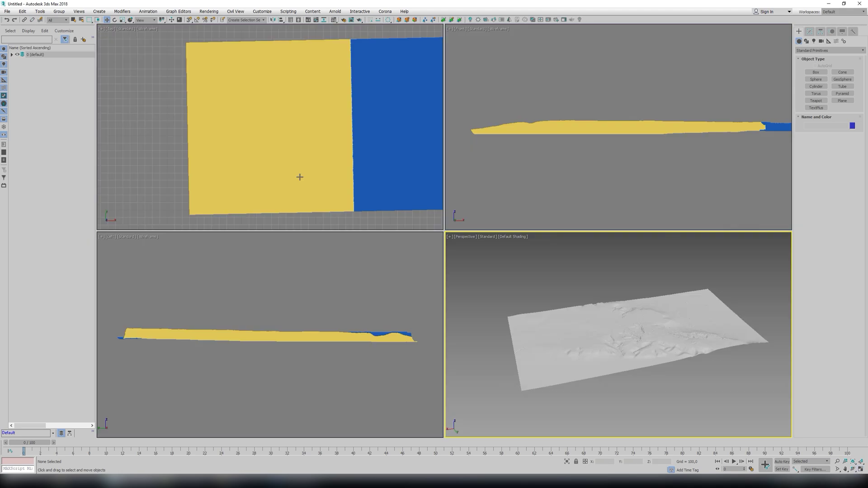
Select both terrain tiles and center their pivots to the objects.
{"action": "middle_click_drag", "start_coordinate": [299, 176], "coordinate": [229, 170]}
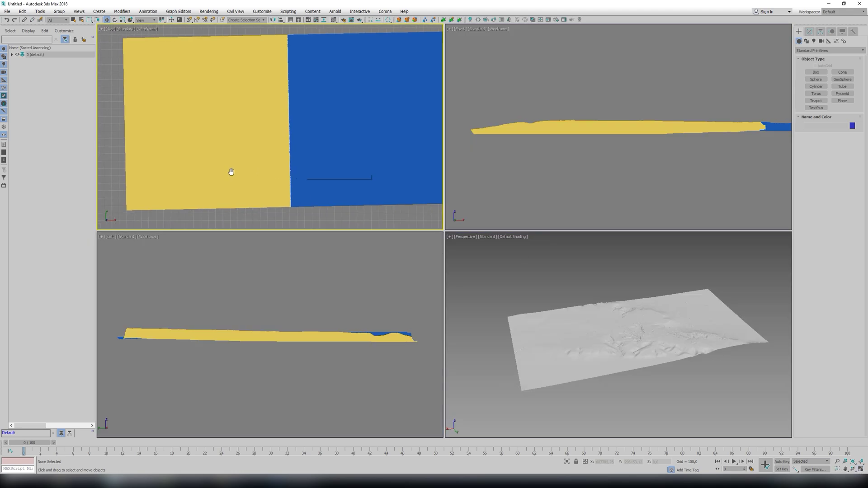
{"action": "scroll", "coordinate": [262, 166], "scroll_direction": "down", "scroll_amount": 2}
{"action": "scroll", "coordinate": [276, 138], "scroll_direction": "down", "scroll_amount": 2}
{"action": "scroll", "coordinate": [276, 169], "scroll_direction": "down", "scroll_amount": 2}
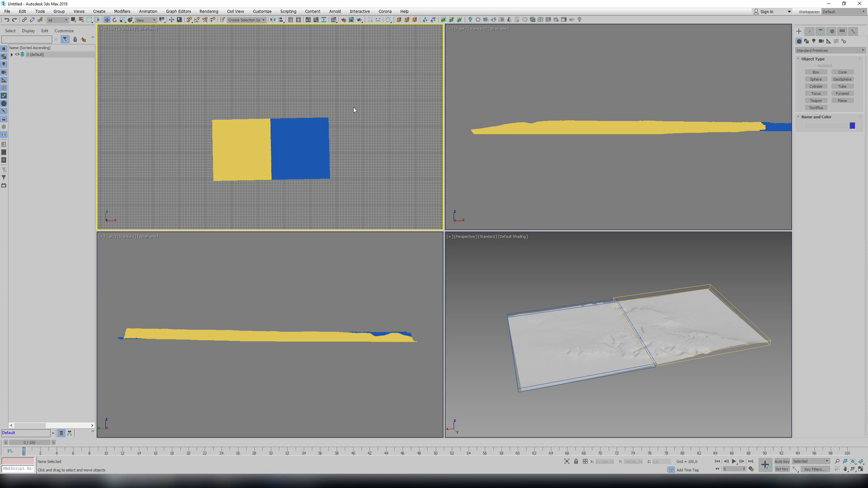
{"action": "left_click_drag", "start_coordinate": [347, 104], "coordinate": [193, 205]}
{"action": "left_click", "coordinate": [820, 31]}
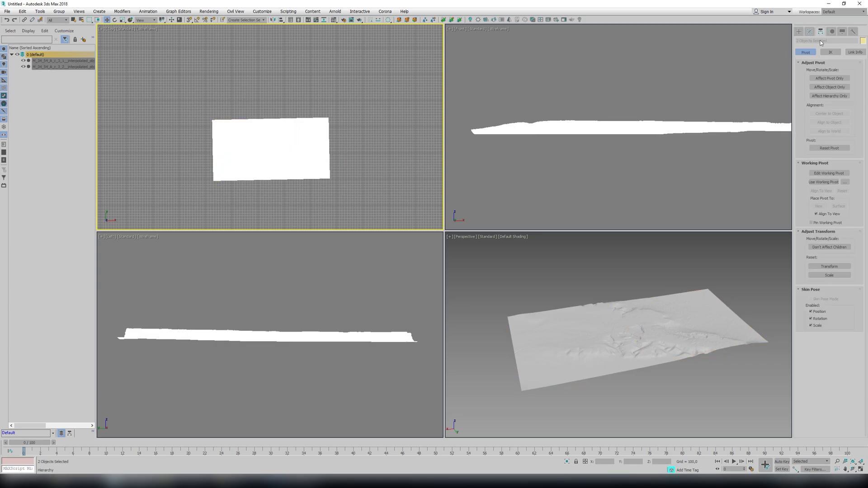
{"action": "left_click", "coordinate": [829, 78]}
{"action": "left_click", "coordinate": [829, 114]}
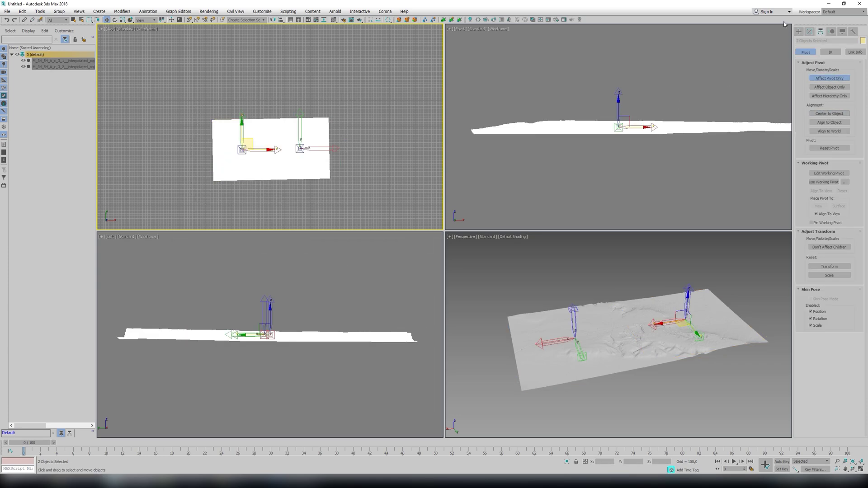
{"action": "left_click", "coordinate": [798, 32]}
Select only the yellow tile and check its absolute world coordinates in the Move Transform Type-In.
{"action": "left_click", "coordinate": [368, 87]}
{"action": "left_click", "coordinate": [222, 125]}
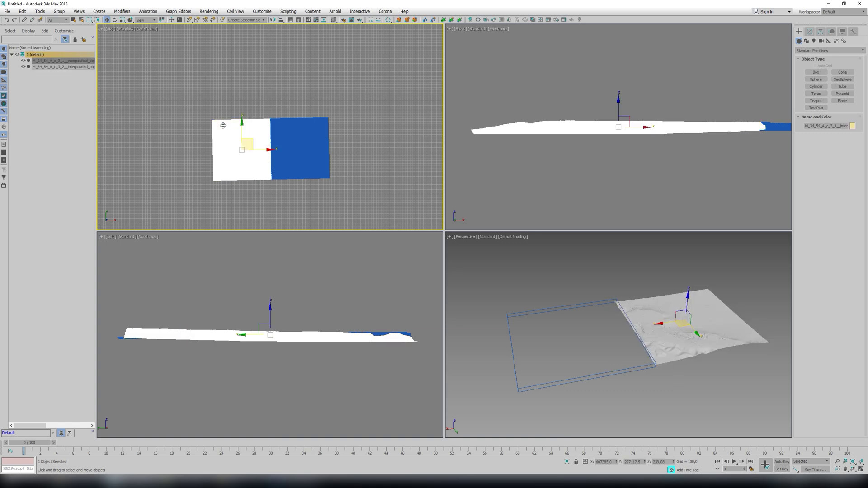
{"action": "key", "text": "F12"}
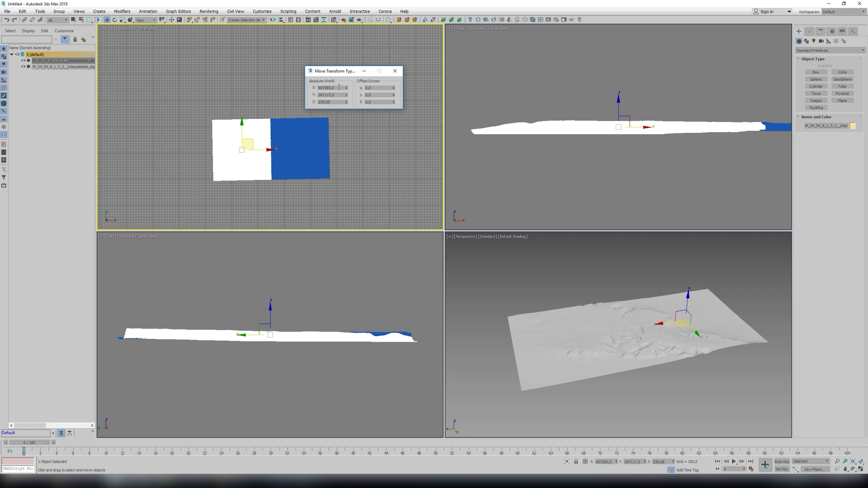
{"action": "double_click", "coordinate": [316, 88]}
{"action": "left_click_drag", "start_coordinate": [341, 94], "coordinate": [310, 97]}
{"action": "left_click", "coordinate": [395, 71]}
Select both terrain tiles and combine them into a group under the default name.
{"action": "left_click", "coordinate": [355, 93]}
{"action": "left_click_drag", "start_coordinate": [355, 93], "coordinate": [207, 190]}
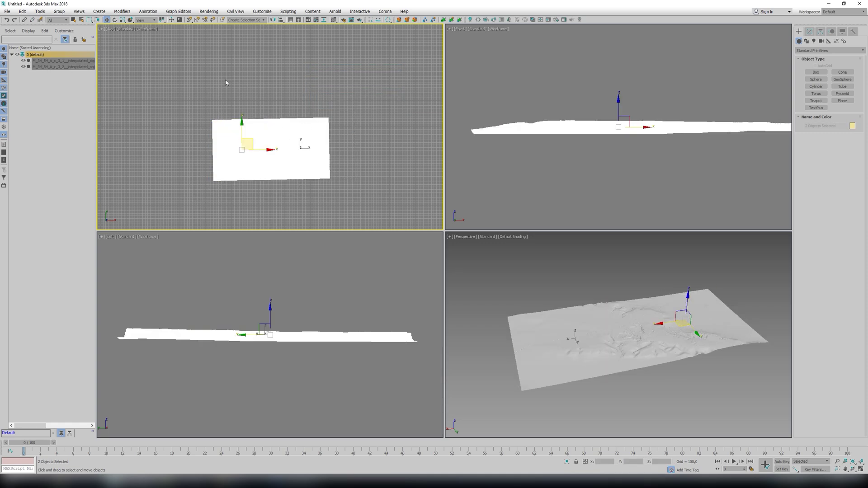
{"action": "left_click", "coordinate": [59, 11]}
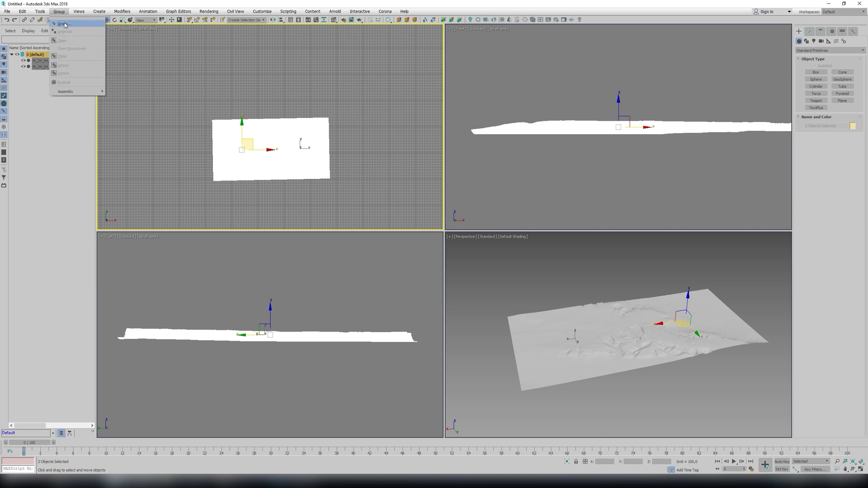
{"action": "left_click", "coordinate": [64, 24]}
{"action": "left_click", "coordinate": [438, 253]}
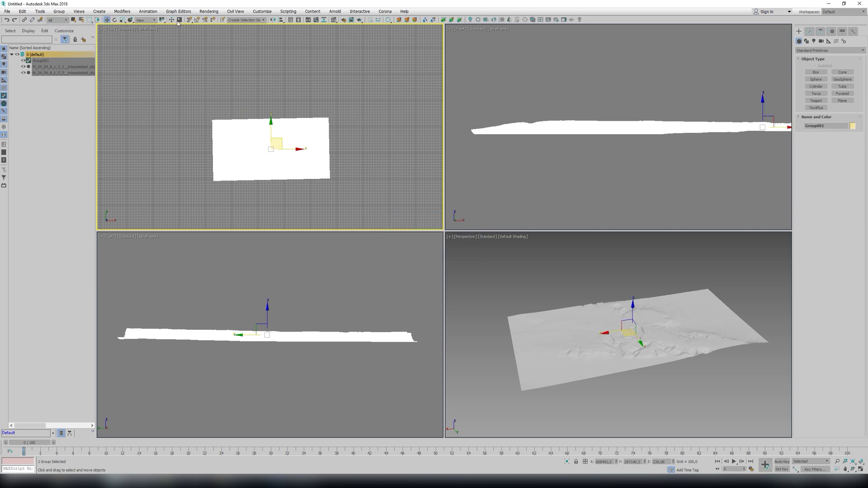
Set the terrain group's absolute world X and Y position to 0.
{"action": "right_click", "coordinate": [107, 19]}
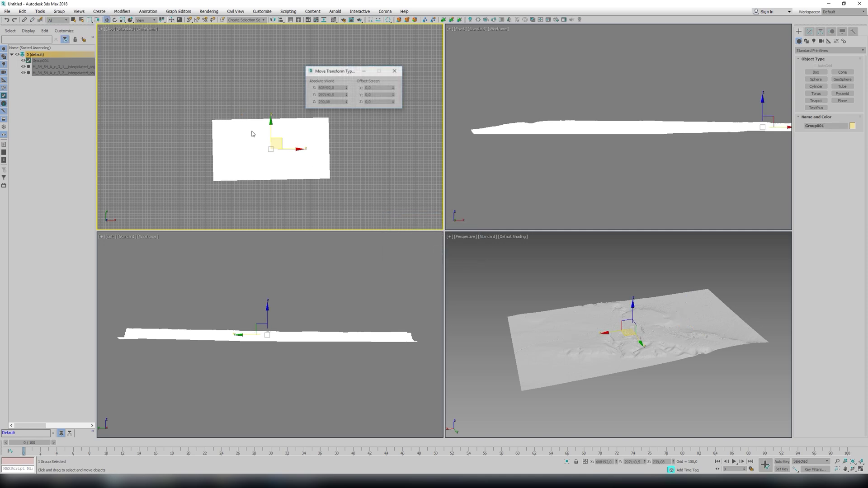
{"action": "right_click", "coordinate": [347, 88]}
{"action": "right_click", "coordinate": [347, 95]}
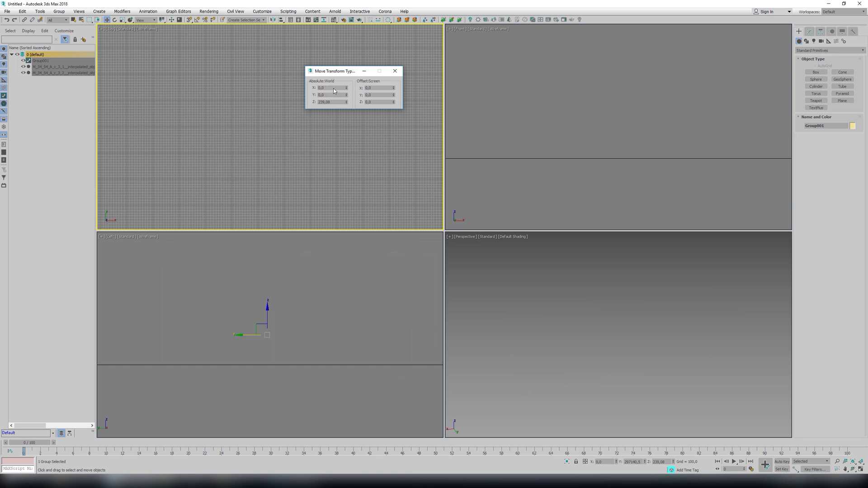
{"action": "left_click", "coordinate": [396, 70]}
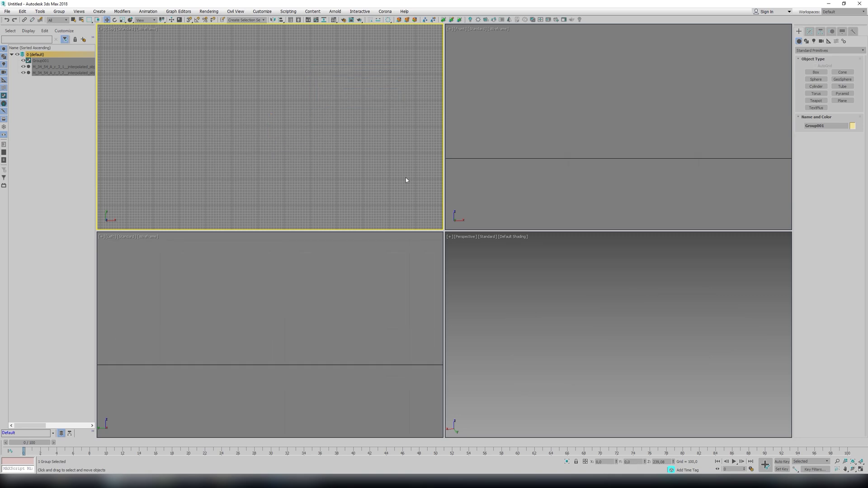
Frame the relocated terrain in all viewports and inspect its placement around the origin, toggling the perspective view's wireframe display.
{"action": "left_click", "coordinate": [554, 334]}
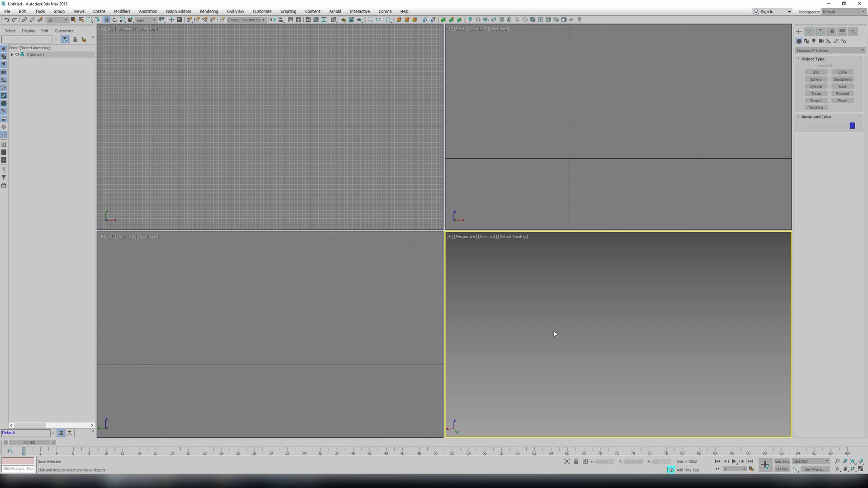
{"action": "left_click", "coordinate": [861, 462]}
{"action": "left_click", "coordinate": [852, 470]}
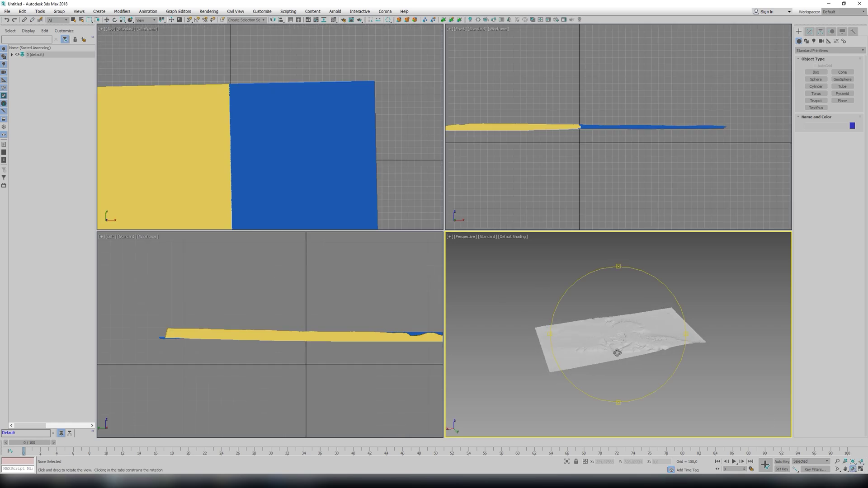
{"action": "left_click_drag", "start_coordinate": [630, 362], "coordinate": [628, 357]}
{"action": "right_click", "coordinate": [585, 158]}
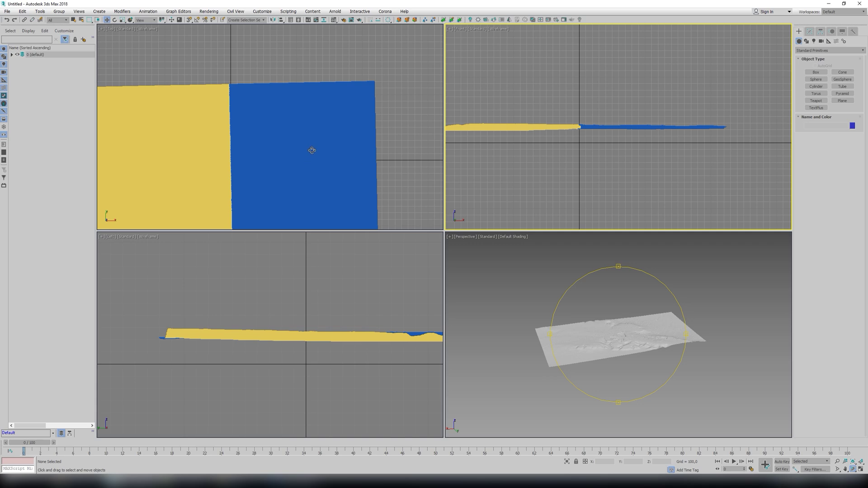
{"action": "scroll", "coordinate": [335, 151], "scroll_direction": "down", "scroll_amount": 6}
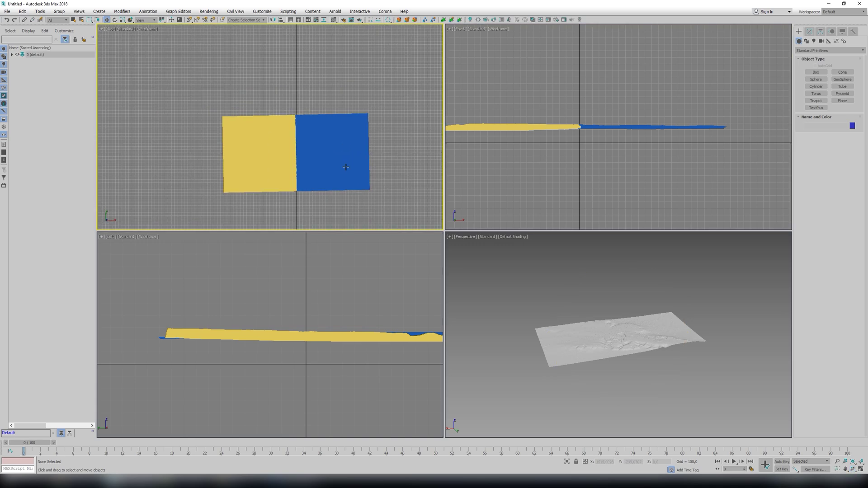
{"action": "key", "text": "y"}
{"action": "left_click", "coordinate": [562, 278]}
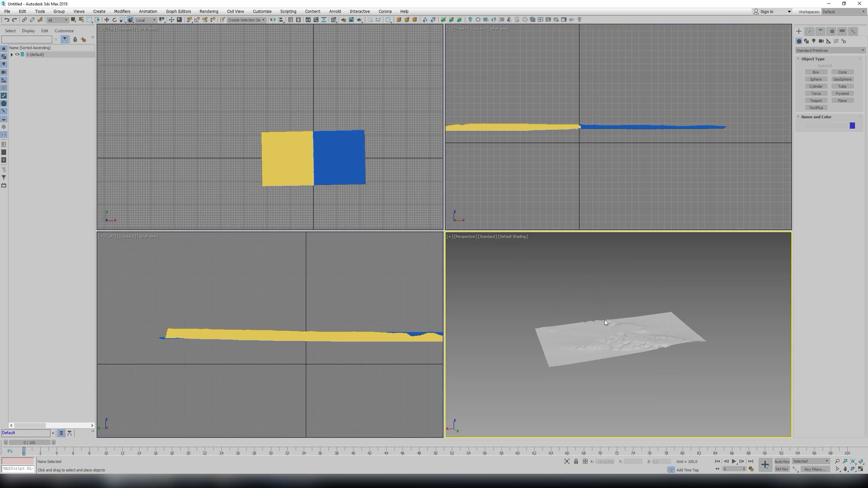
{"action": "key", "text": "F3"}
{"action": "key", "text": "F3"}
{"action": "scroll", "coordinate": [623, 343], "scroll_direction": "up", "scroll_amount": 5}
{"action": "scroll", "coordinate": [623, 343], "scroll_direction": "down", "scroll_amount": 3}
Ungroup the two terrain tiles and deselect them.
{"action": "left_click", "coordinate": [620, 345]}
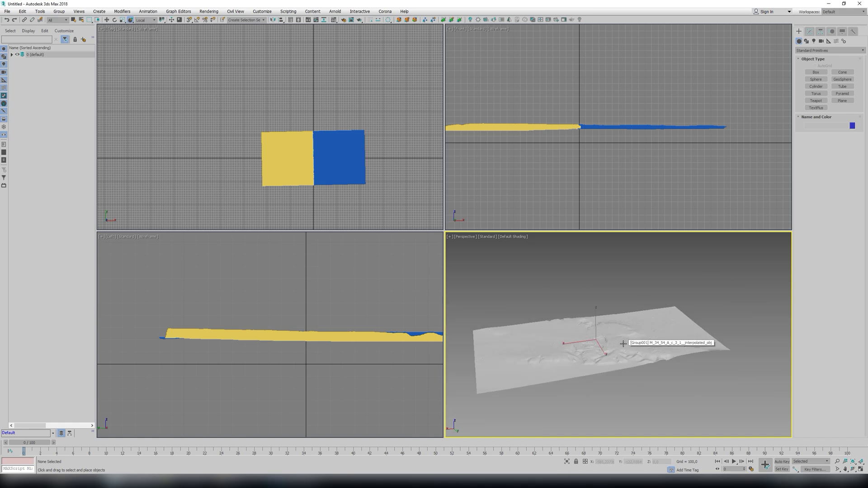
{"action": "left_click", "coordinate": [59, 11]}
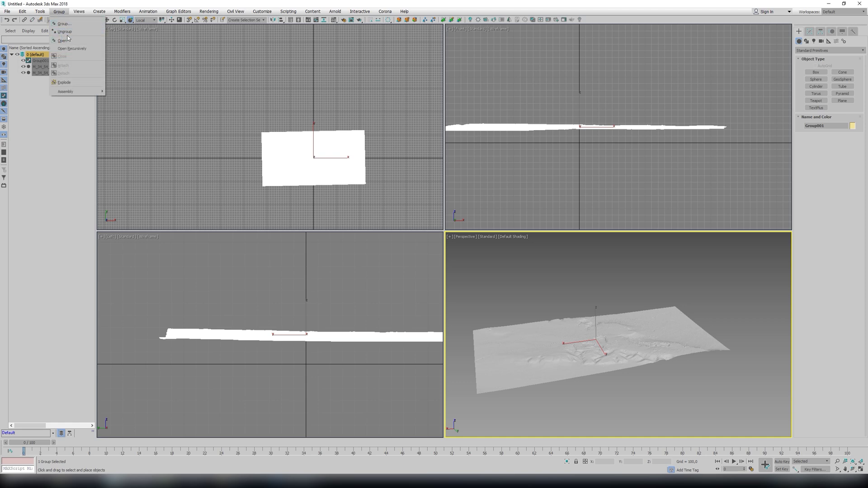
{"action": "left_click", "coordinate": [64, 29]}
{"action": "left_click", "coordinate": [646, 404]}
Maximize the perspective view and examine the ungrouped terrain from different angles.
{"action": "middle_click_drag", "start_coordinate": [620, 397], "coordinate": [638, 391]}
{"action": "left_click", "coordinate": [853, 469]}
{"action": "key", "text": "alt+w"}
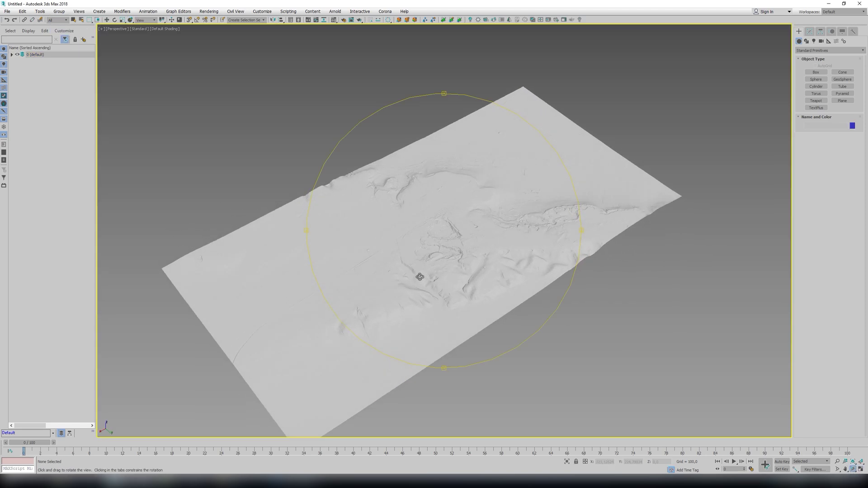
{"action": "left_click_drag", "start_coordinate": [420, 276], "coordinate": [476, 243]}
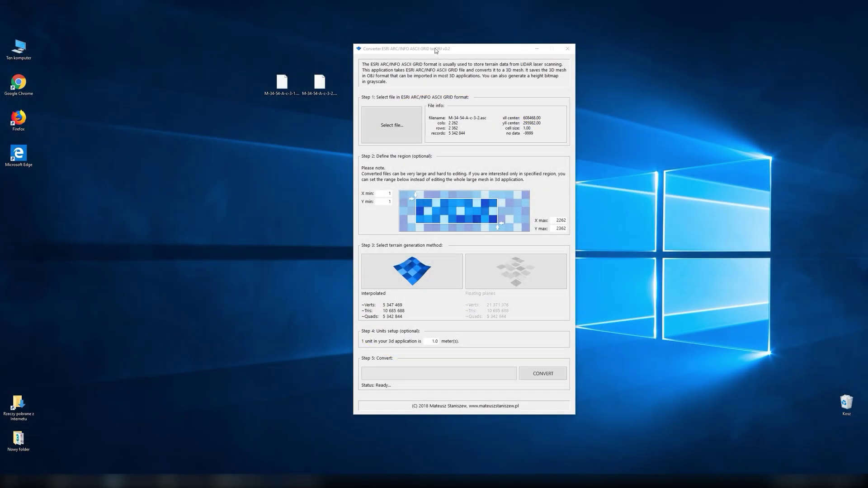
Limit the M-34-54-A-c-3-2.asc region to X 500–600 and Y 500–600 and convert it to an OBJ mesh.
{"action": "left_click_drag", "start_coordinate": [436, 50], "coordinate": [442, 38]}
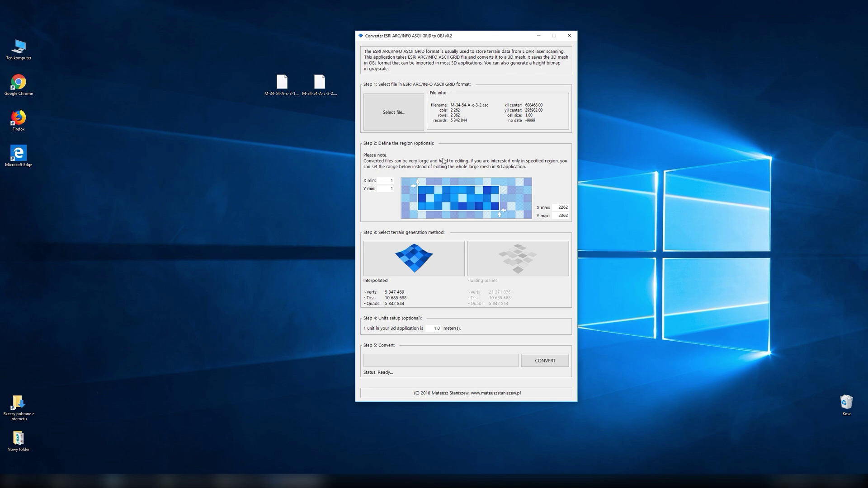
{"action": "left_click_drag", "start_coordinate": [385, 180], "coordinate": [391, 188]}
{"action": "type", "text": "500"}
{"action": "key", "text": "Tab"}
{"action": "type", "text": "500"}
{"action": "double_click", "coordinate": [557, 208]}
{"action": "type", "text": "600"}
{"action": "key", "text": "Tab"}
{"action": "type", "text": "600"}
{"action": "left_click", "coordinate": [544, 360]}
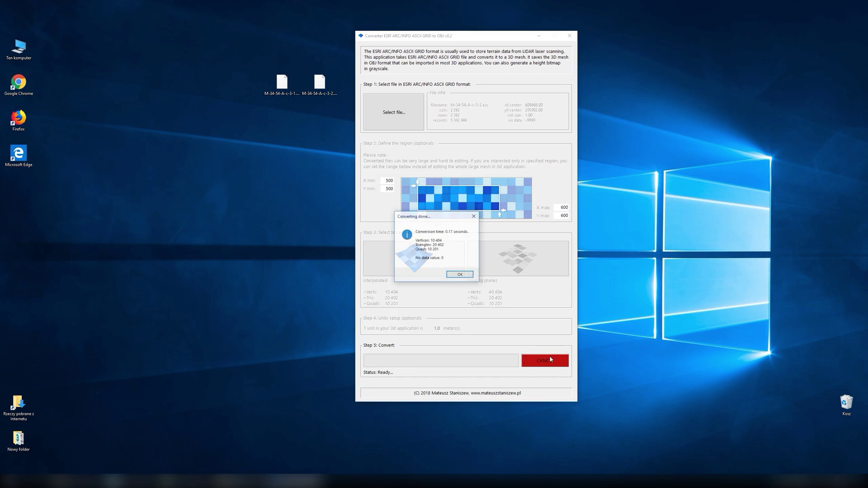
{"action": "left_click", "coordinate": [458, 275]}
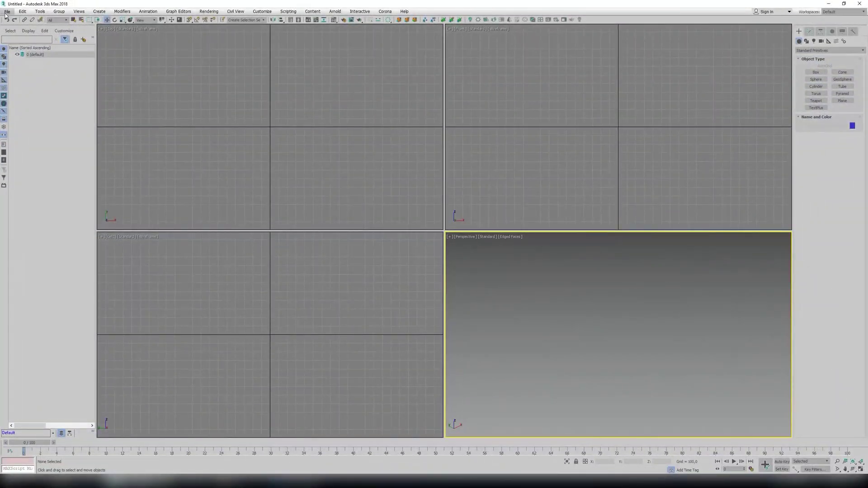
Switch to 3ds Max and import the converted interpolated OBJ of the 500–600 region with the existing import options.
{"action": "left_click", "coordinate": [7, 11]}
{"action": "mouse_move", "coordinate": [14, 108]}
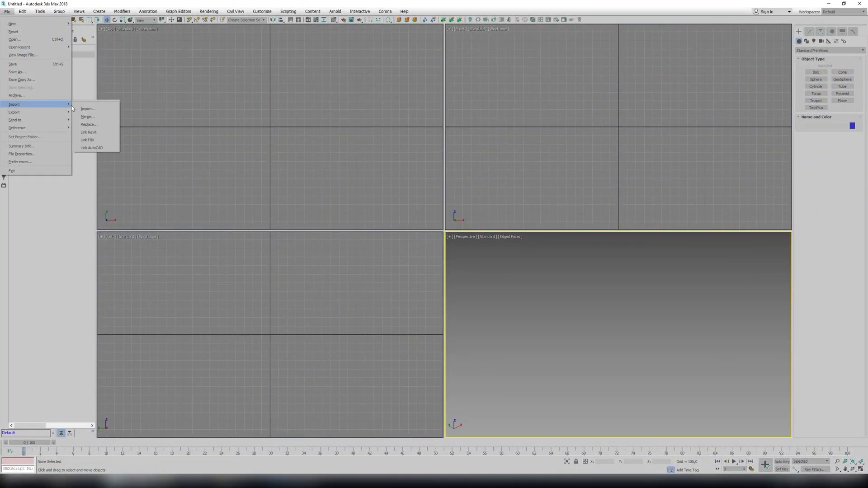
{"action": "left_click", "coordinate": [90, 110]}
{"action": "double_click", "coordinate": [103, 78]}
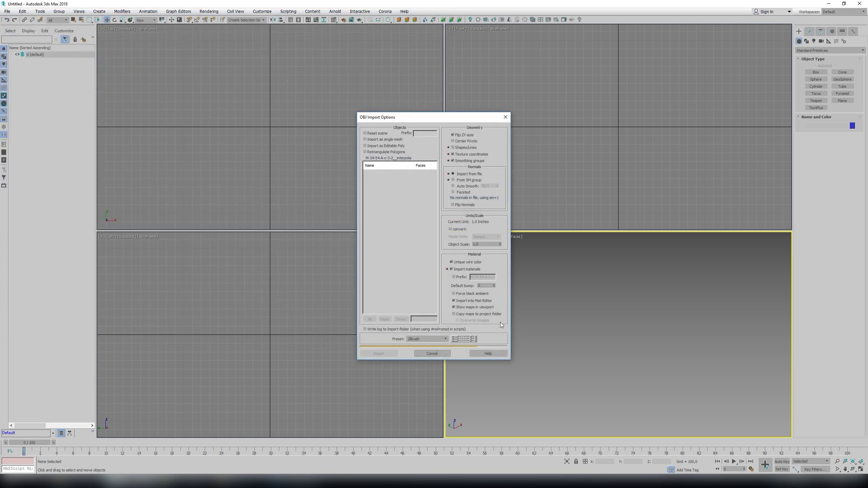
{"action": "left_click", "coordinate": [379, 353]}
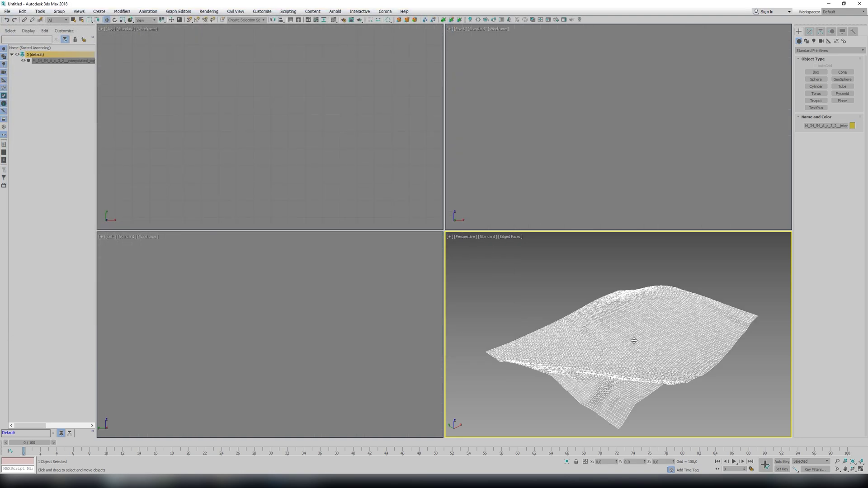
Hide the edged faces in the perspective view and inspect the imported terrain patch from other angles.
{"action": "scroll", "coordinate": [629, 343], "scroll_direction": "down", "scroll_amount": 5}
{"action": "key", "text": "F4"}
{"action": "key", "text": "F4"}
{"action": "key", "text": "F4"}
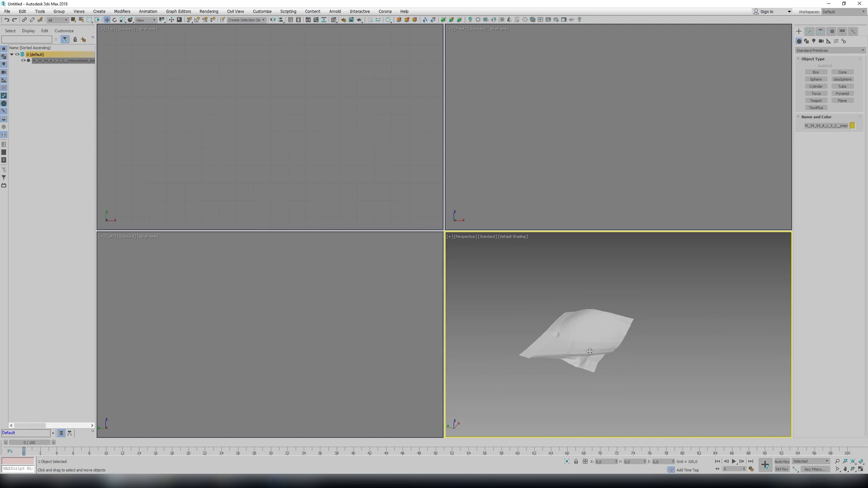
{"action": "mouse_move", "coordinate": [571, 359]}
{"action": "middle_mouse_down", "text": "alt"}
{"action": "mouse_move", "coordinate": [638, 353]}
{"action": "mouse_move", "coordinate": [601, 354]}
{"action": "mouse_move", "coordinate": [625, 352]}
{"action": "middle_mouse_up", "text": "alt"}
{"action": "scroll", "coordinate": [567, 343], "scroll_direction": "up", "scroll_amount": 3}
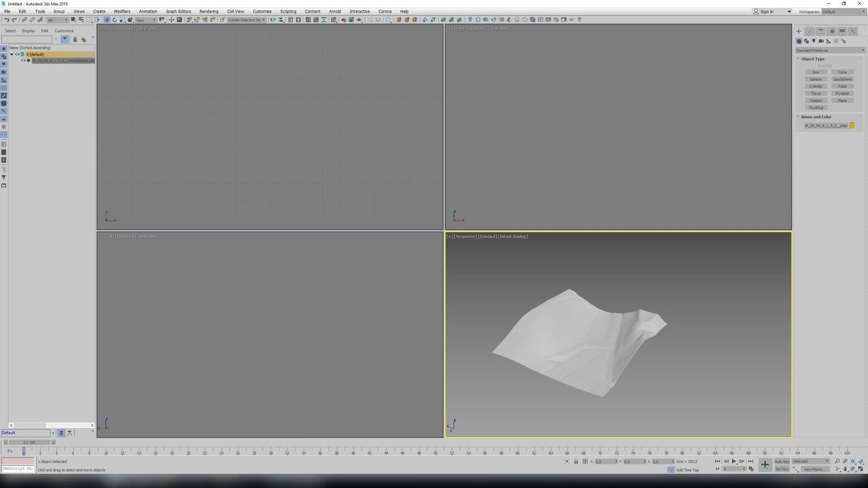
Switch to the ESRI converter and set the region's minimum to X 601 and Y 501.
{"action": "left_click", "coordinate": [300, 481]}
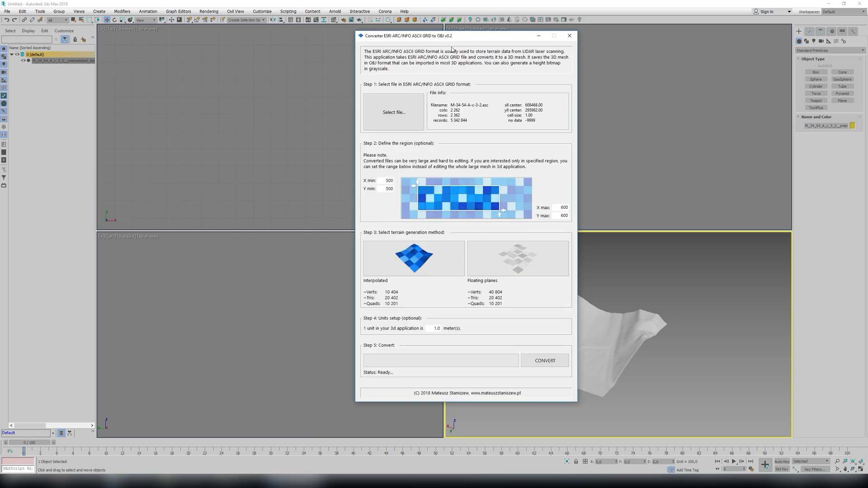
{"action": "left_click_drag", "start_coordinate": [450, 36], "coordinate": [334, 45]}
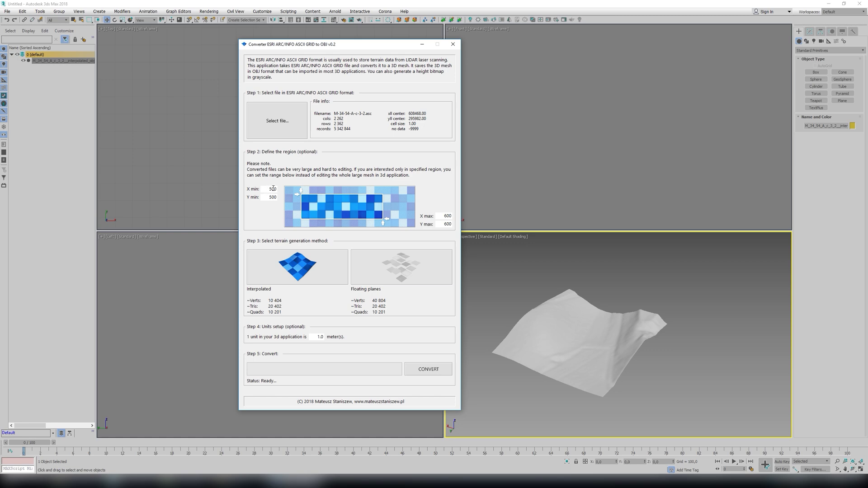
{"action": "double_click", "coordinate": [270, 189]}
{"action": "type", "text": "601"}
{"action": "double_click", "coordinate": [269, 197]}
{"action": "type", "text": "5"}
Set the region's maximum to X 800 and Y 800 and convert the region to an OBJ mesh.
{"action": "double_click", "coordinate": [448, 216]}
{"action": "type", "text": "800"}
{"action": "key", "text": "Tab"}
{"action": "type", "text": "800"}
{"action": "left_click", "coordinate": [449, 373]}
{"action": "left_click", "coordinate": [460, 275]}
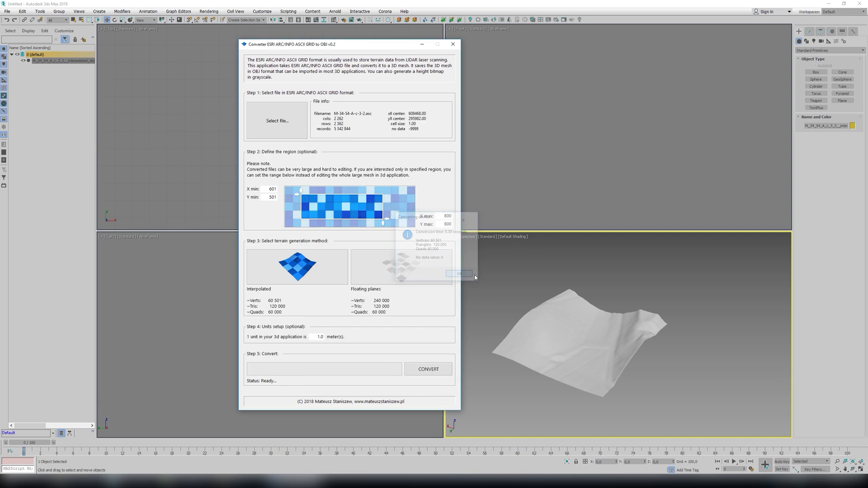
Import the second region's OBJ into 3ds Max, accepting the suggested new name for the conflicting object.
{"action": "left_click", "coordinate": [8, 11]}
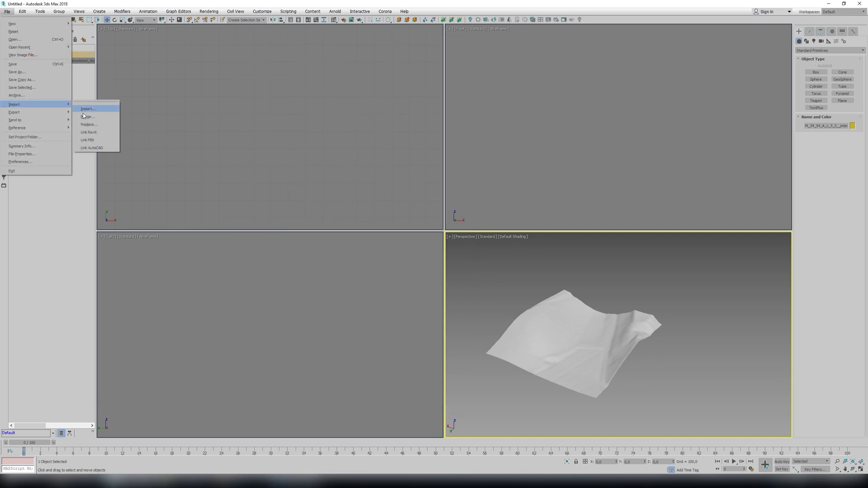
{"action": "left_click", "coordinate": [88, 104]}
{"action": "left_click", "coordinate": [94, 68]}
{"action": "double_click", "coordinate": [94, 68]}
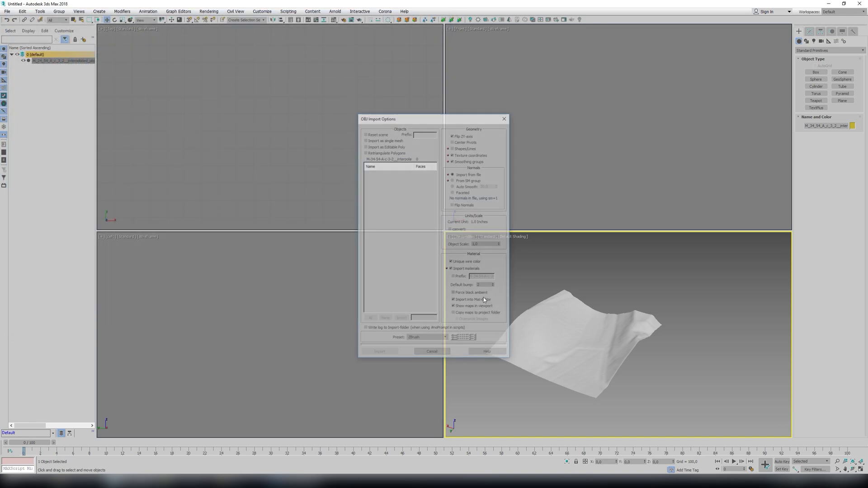
{"action": "left_click", "coordinate": [393, 354]}
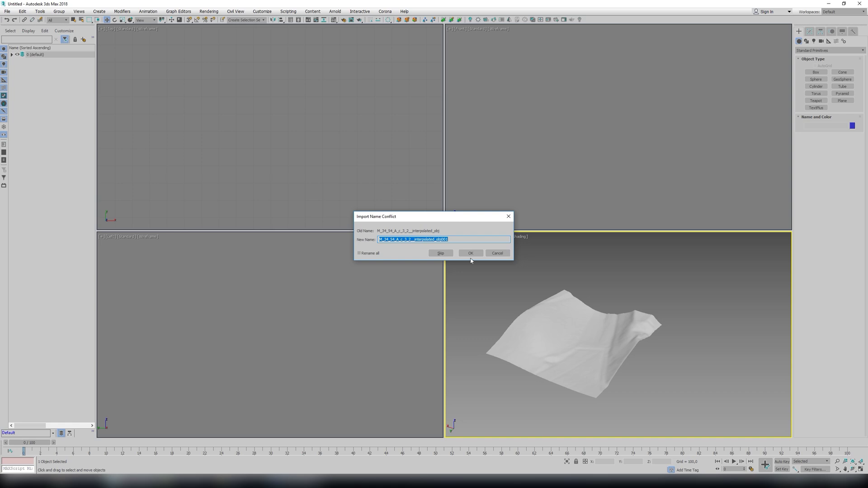
{"action": "left_click", "coordinate": [470, 254]}
Examine how the two terrain regions join, toggling the perspective wireframe display, selecting each mesh and finally deselecting them.
{"action": "mouse_move", "coordinate": [638, 361]}
{"action": "middle_mouse_down"}
{"action": "mouse_move", "coordinate": [623, 354]}
{"action": "mouse_move", "coordinate": [577, 379]}
{"action": "mouse_move", "coordinate": [597, 355]}
{"action": "mouse_move", "coordinate": [573, 358]}
{"action": "mouse_move", "coordinate": [598, 372]}
{"action": "mouse_move", "coordinate": [573, 364]}
{"action": "middle_mouse_up"}
{"action": "key", "text": "F3"}
{"action": "left_click", "coordinate": [632, 372]}
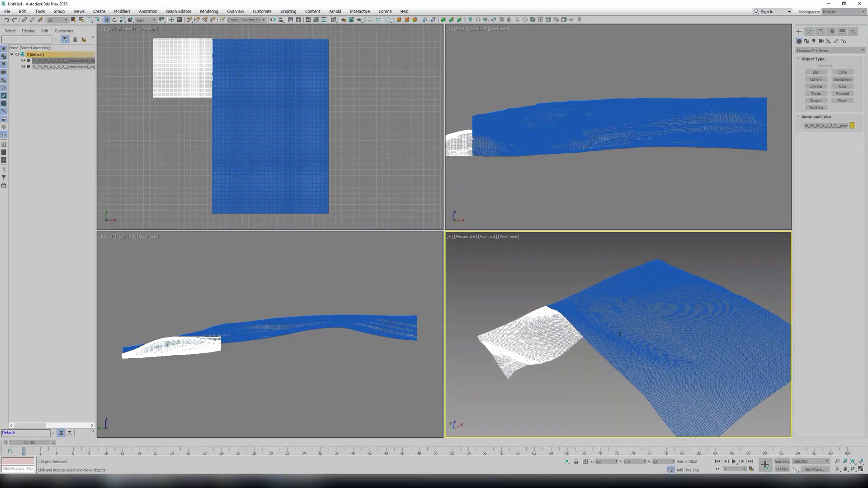
{"action": "left_click", "coordinate": [627, 327]}
{"action": "key", "text": "F3"}
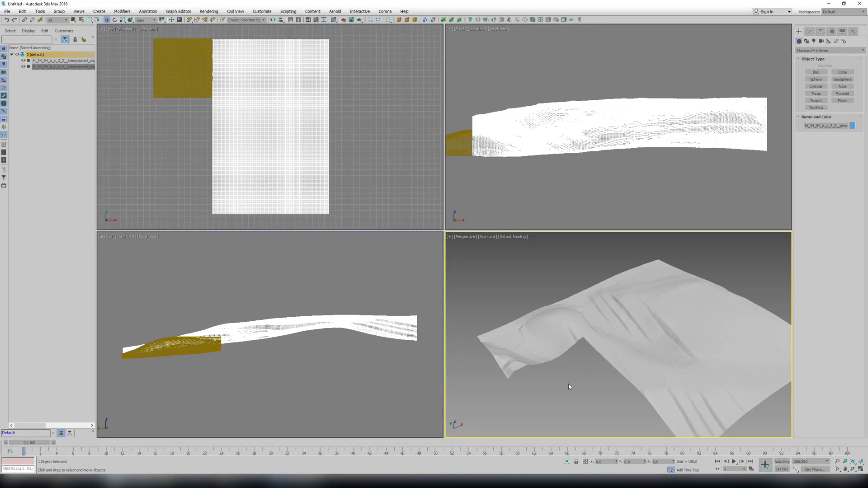
{"action": "middle_click_drag", "start_coordinate": [562, 386], "coordinate": [547, 361], "text": "alt"}
{"action": "left_click", "coordinate": [557, 377]}
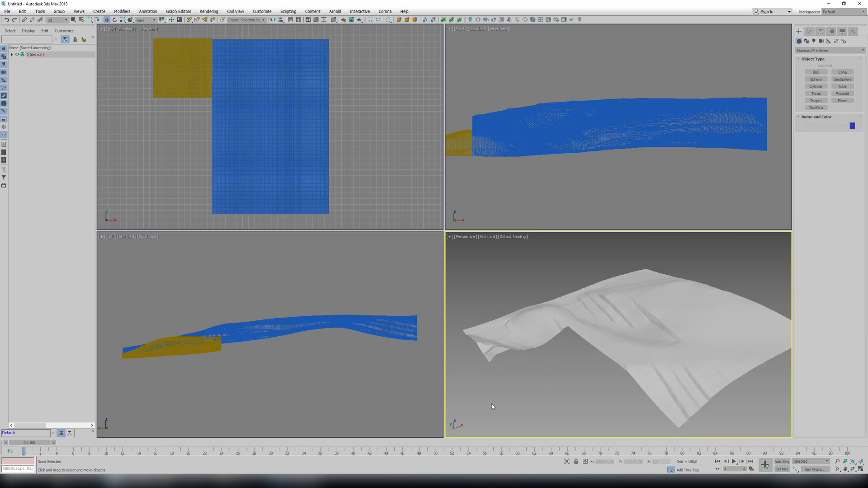
Check the converter's units setting, and in the empty 3ds Max scene set the display unit scale to metric meters.
{"action": "left_click", "coordinate": [133, 480]}
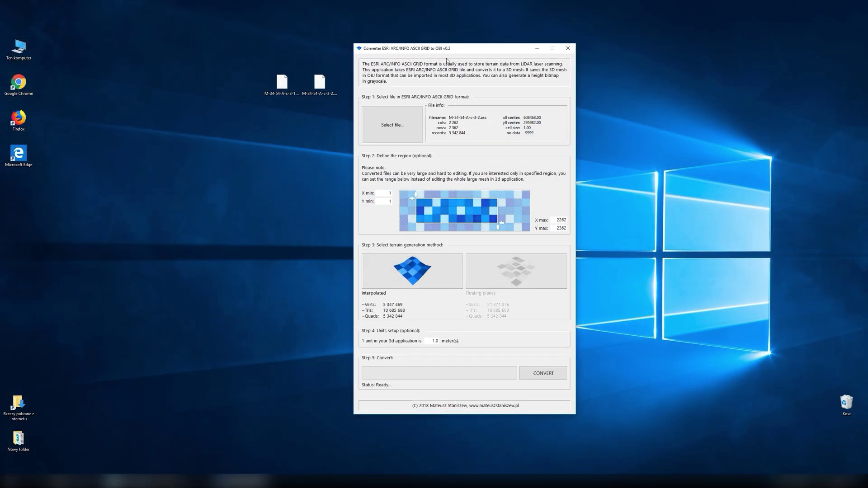
{"action": "left_click_drag", "start_coordinate": [450, 51], "coordinate": [447, 46]}
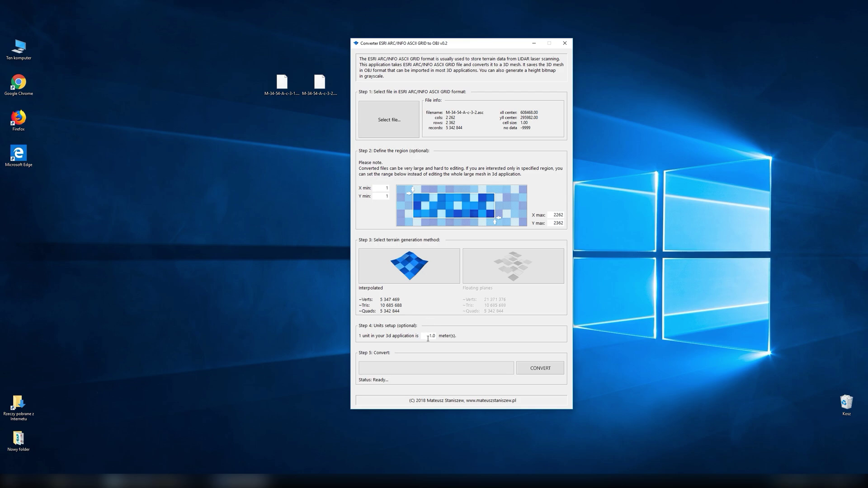
{"action": "left_click", "coordinate": [241, 480]}
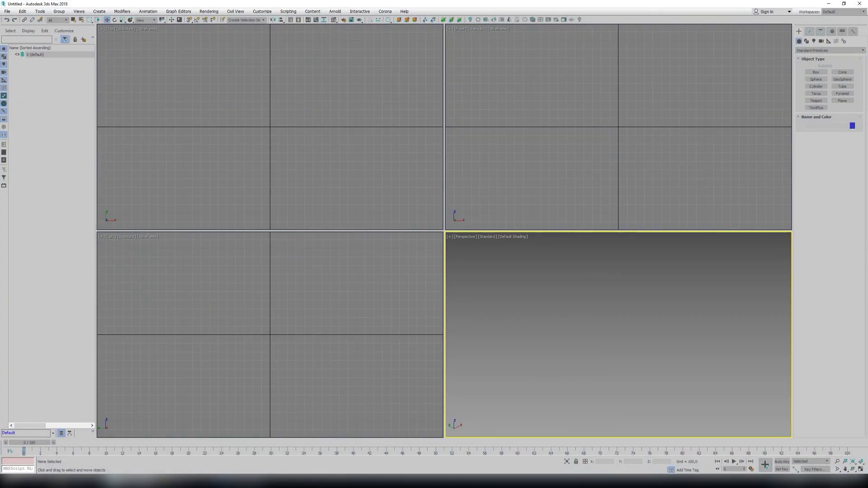
{"action": "left_click", "coordinate": [264, 12]}
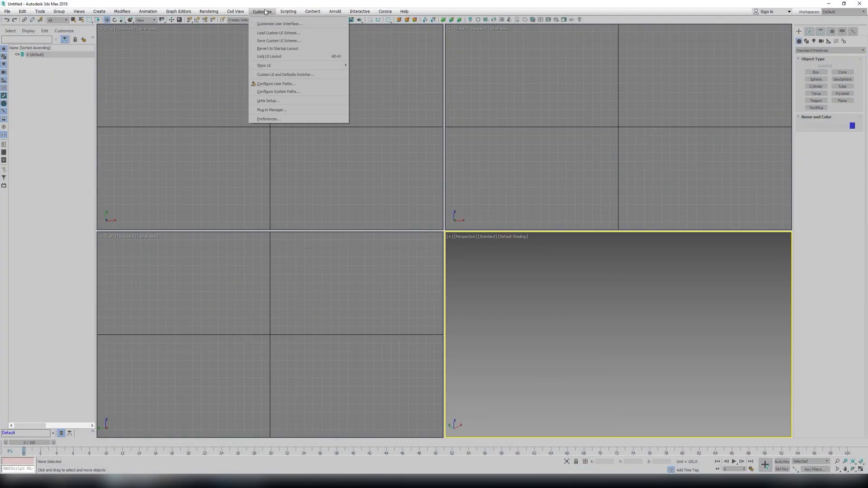
{"action": "left_click", "coordinate": [265, 105]}
{"action": "left_click_drag", "start_coordinate": [435, 175], "coordinate": [406, 149]}
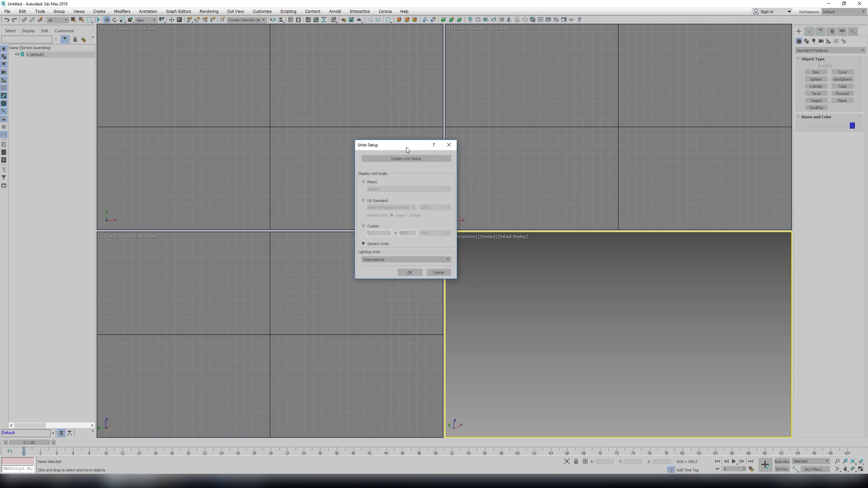
{"action": "left_click", "coordinate": [368, 185]}
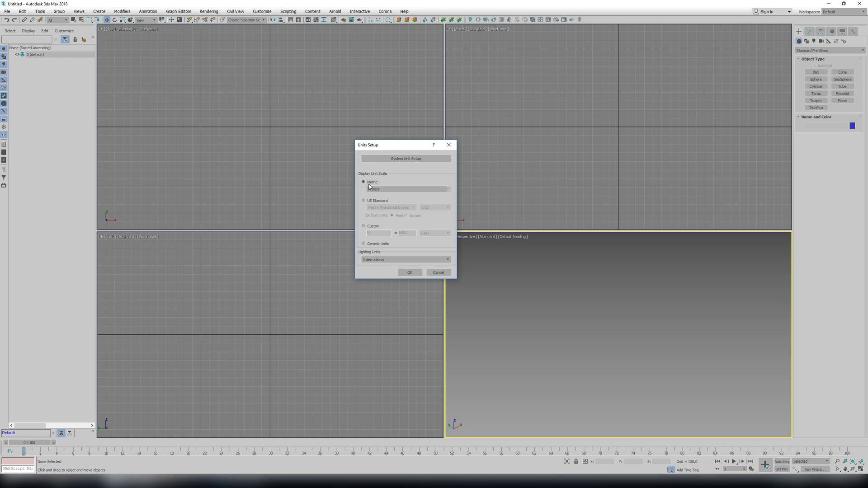
Set the system unit scale to 1 unit = 1.0 centimeters.
{"action": "left_click", "coordinate": [385, 161]}
{"action": "left_click_drag", "start_coordinate": [395, 172], "coordinate": [277, 177]}
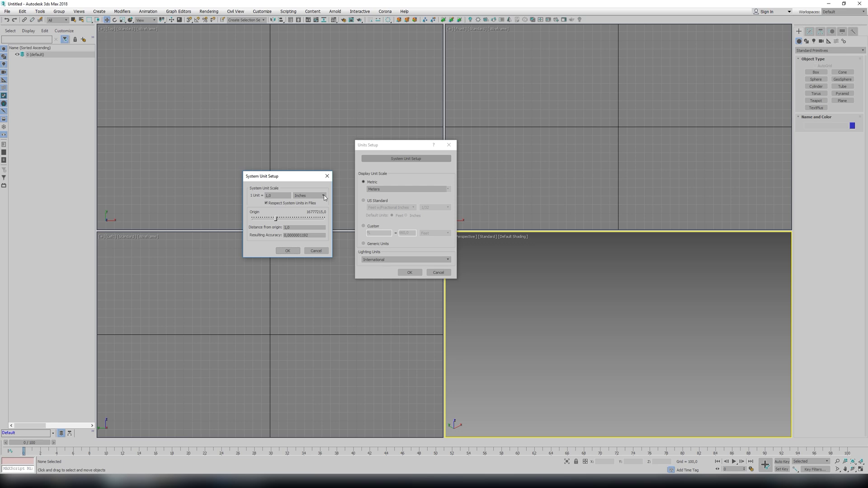
{"action": "left_click", "coordinate": [323, 196]}
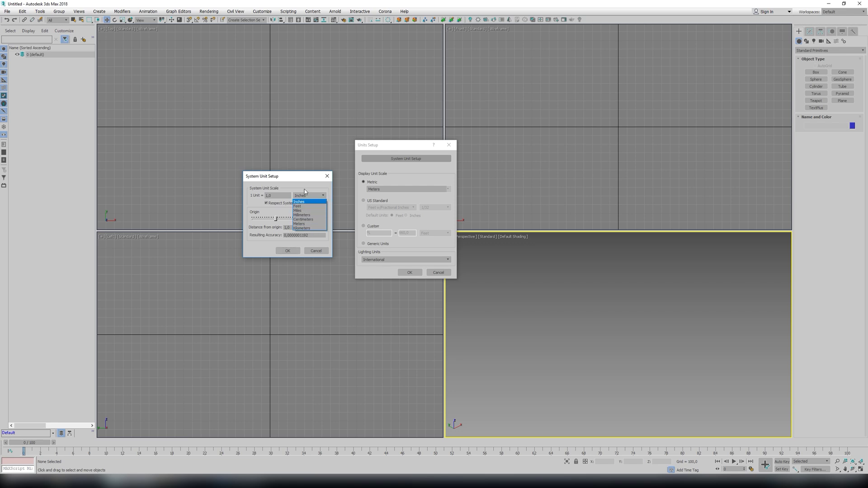
{"action": "left_click", "coordinate": [301, 220]}
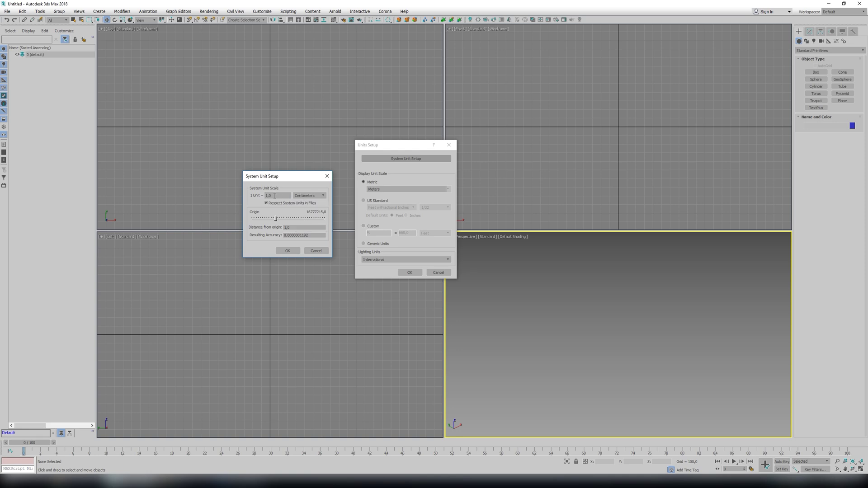
Switch to the ESRI converter and set one 3D application unit to 0.01 meters.
{"action": "key", "text": "alt+Tab"}
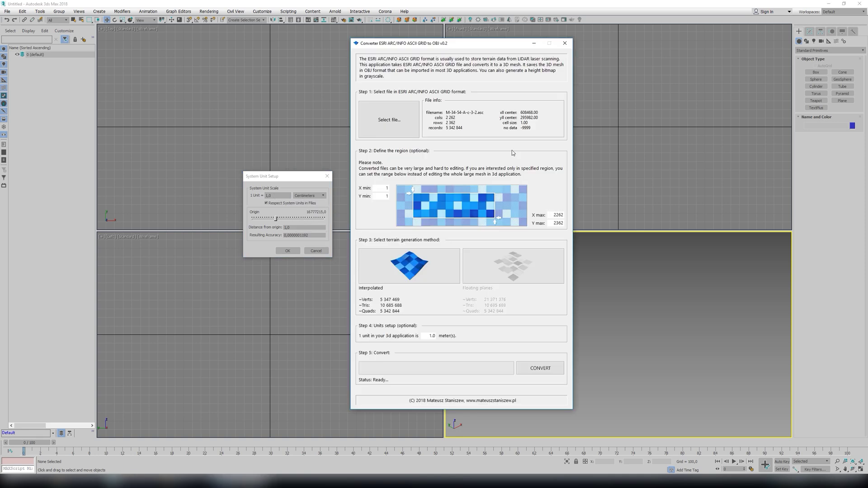
{"action": "double_click", "coordinate": [427, 337]}
{"action": "type", "text": "0"}
Set the 3ds Max system unit scale to inches.
{"action": "left_click", "coordinate": [323, 196]}
{"action": "left_click", "coordinate": [322, 195]}
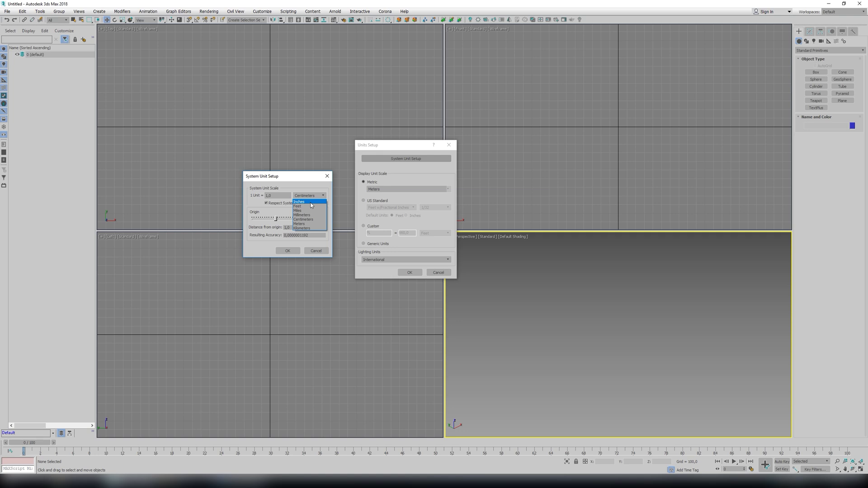
{"action": "left_click", "coordinate": [310, 202]}
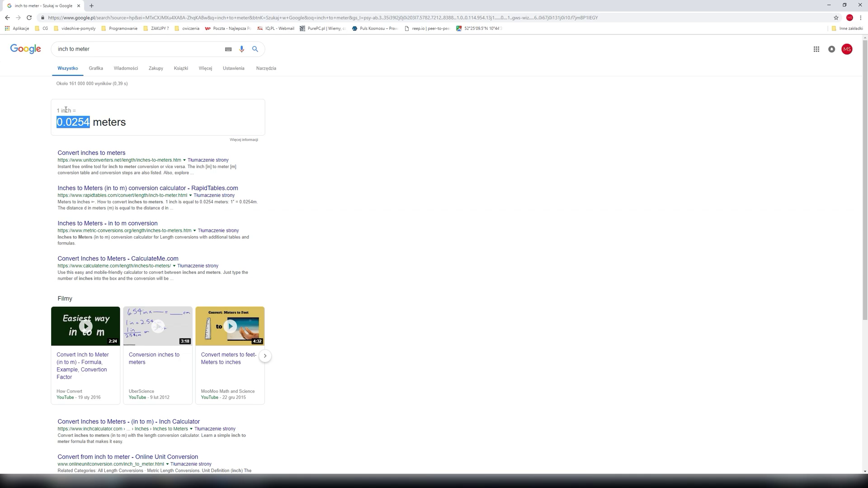
Copy the inch-to-meter value 0.0254 from the Google result and paste it as the converter's meters per unit.
{"action": "left_click", "coordinate": [66, 110]}
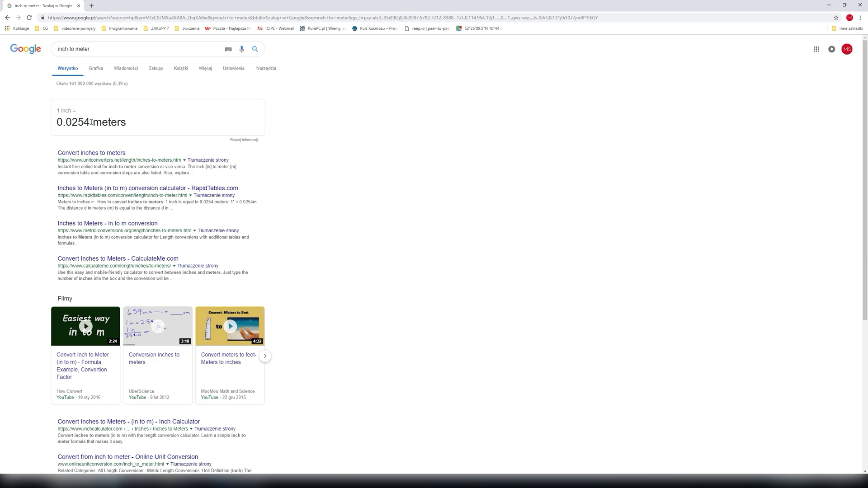
{"action": "left_click_drag", "start_coordinate": [92, 122], "coordinate": [56, 122]}
{"action": "right_click", "coordinate": [63, 122]}
{"action": "left_click", "coordinate": [74, 127]}
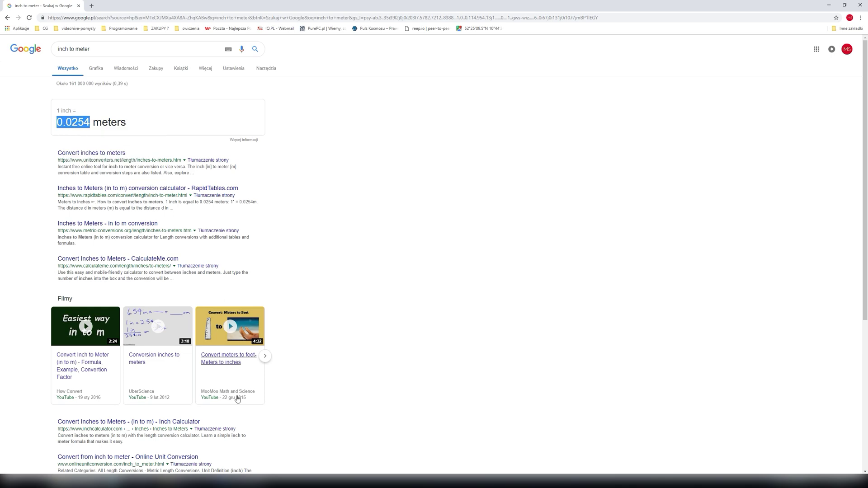
{"action": "left_click", "coordinate": [239, 481]}
{"action": "double_click", "coordinate": [435, 335]}
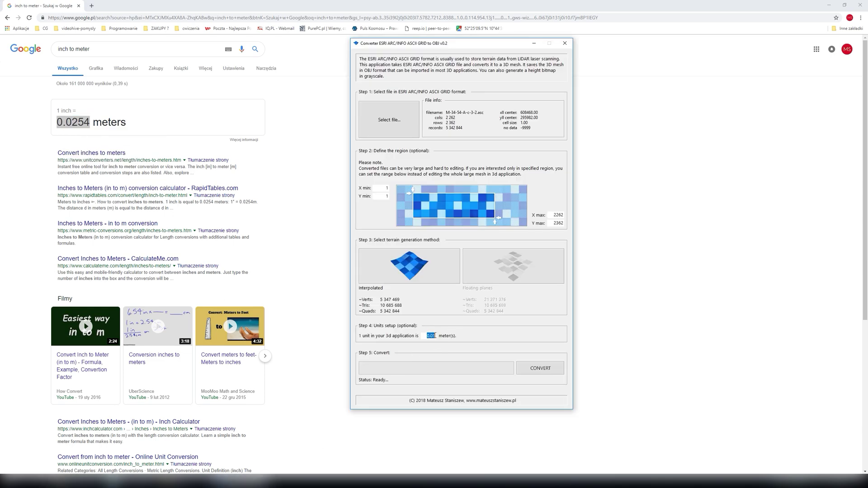
{"action": "right_click", "coordinate": [435, 335]}
{"action": "left_click", "coordinate": [484, 371]}
Return to 3ds Max and confirm the system unit setup of 1 unit = 1.0 inches.
{"action": "left_click", "coordinate": [189, 481]}
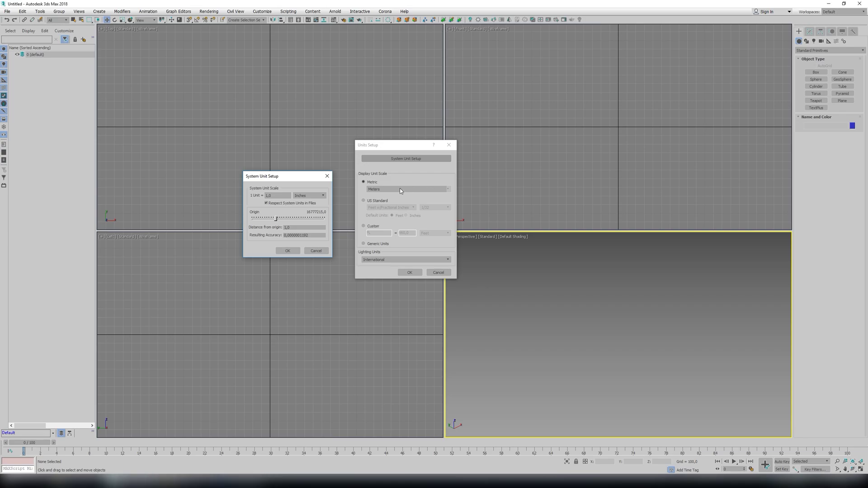
{"action": "left_click_drag", "start_coordinate": [315, 177], "coordinate": [338, 173]}
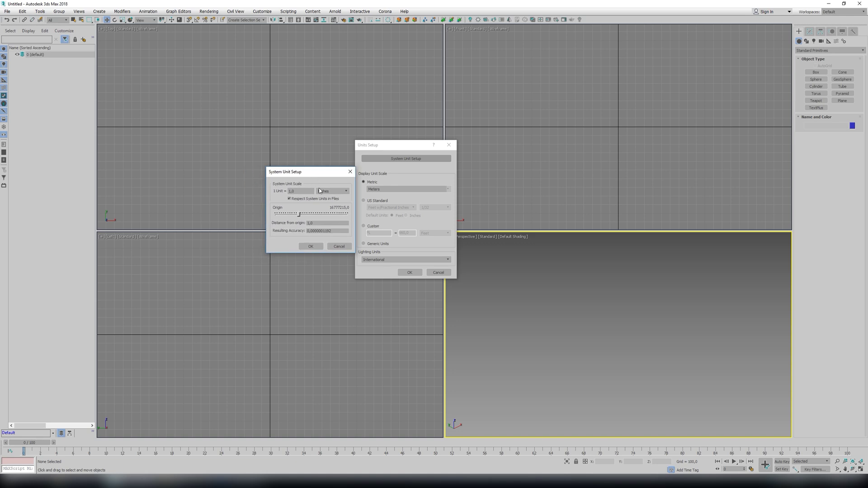
{"action": "left_click", "coordinate": [313, 246]}
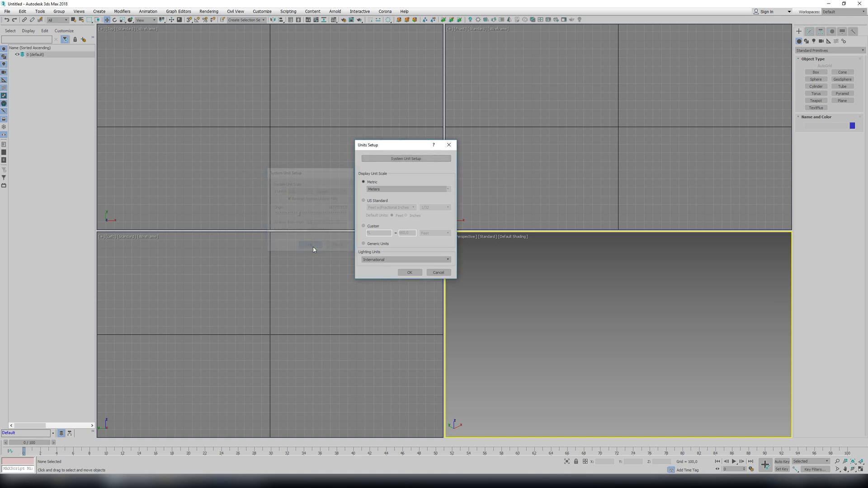
Accept the units setup, then switch to the ESRI converter and convert the whole M-34-54-A-c-3-2.asc grid as interpolated terrain at 0.0254 meters per unit.
{"action": "left_click", "coordinate": [410, 273]}
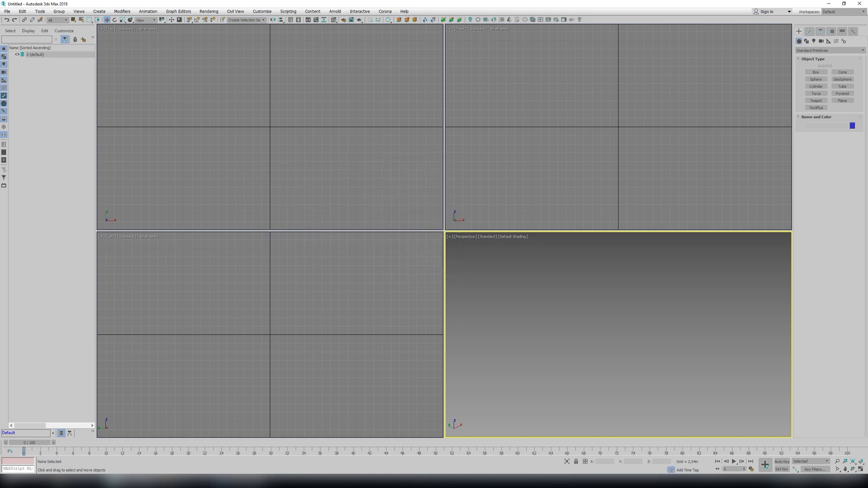
{"action": "left_click", "coordinate": [242, 482]}
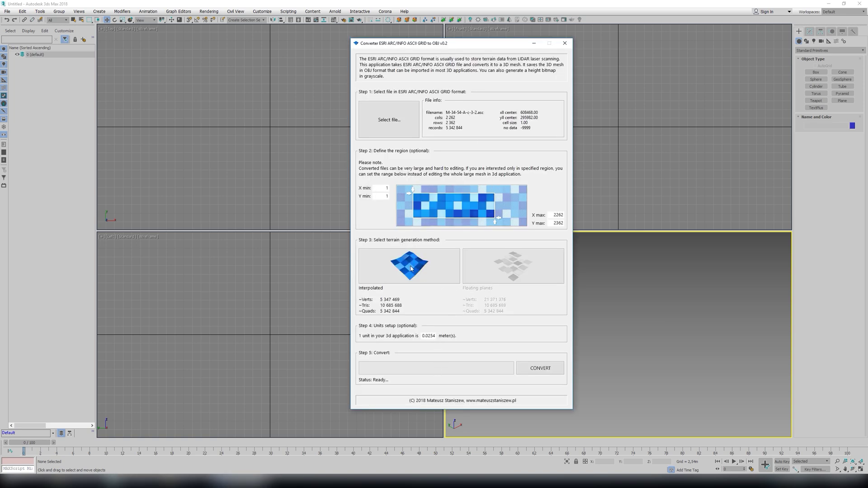
{"action": "left_click", "coordinate": [540, 368]}
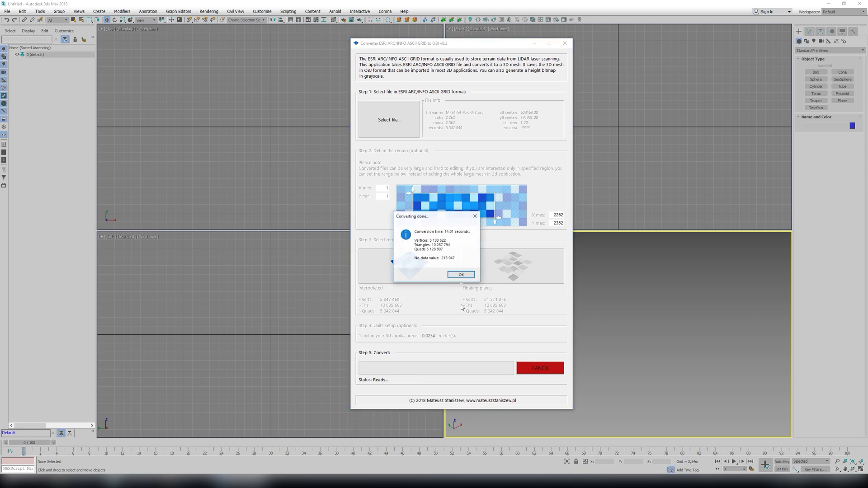
{"action": "left_click", "coordinate": [461, 274]}
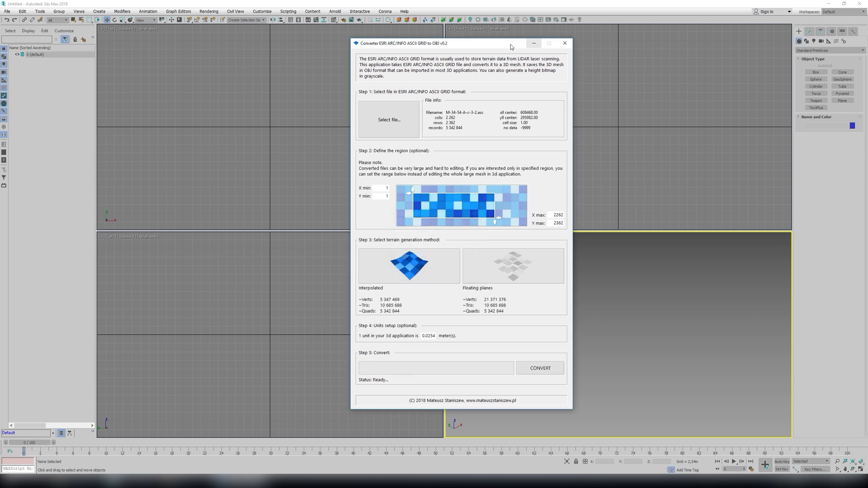
{"action": "left_click_drag", "start_coordinate": [492, 45], "coordinate": [484, 48]}
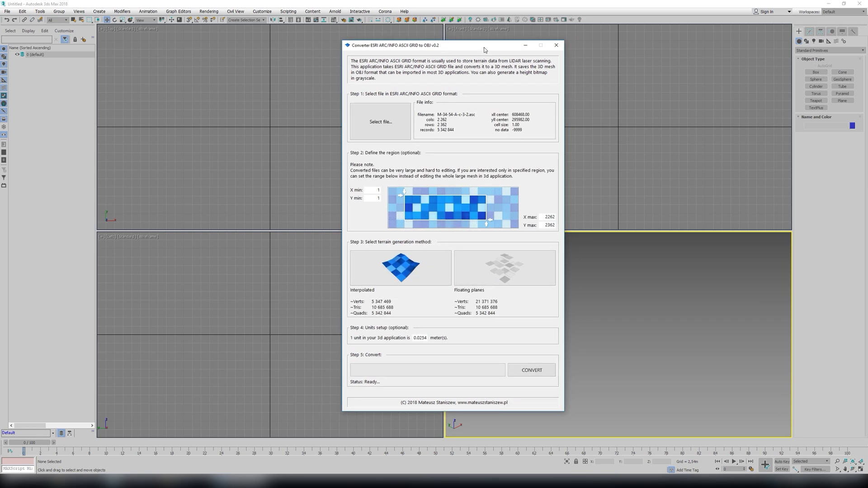
{"action": "left_click", "coordinate": [527, 47]}
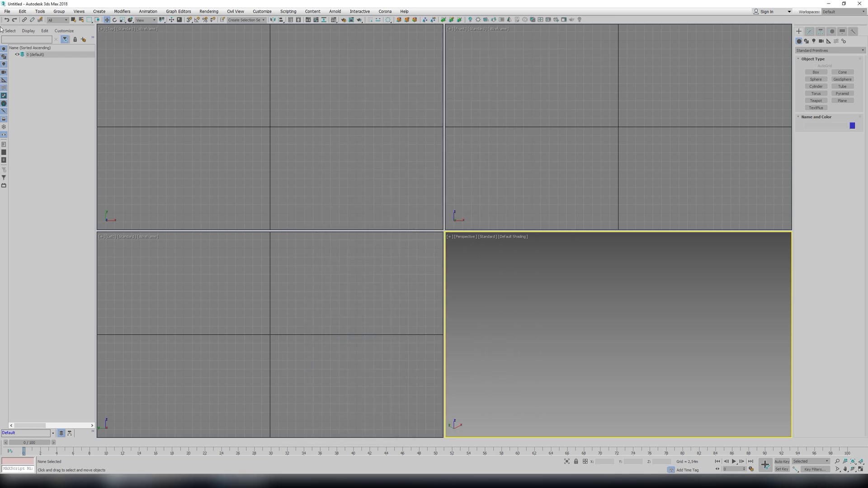
Import the interpolated OBJ into 3ds Max with the Flip ZY-axis option turned off.
{"action": "left_click", "coordinate": [7, 11]}
{"action": "mouse_move", "coordinate": [25, 96]}
{"action": "left_click", "coordinate": [85, 108]}
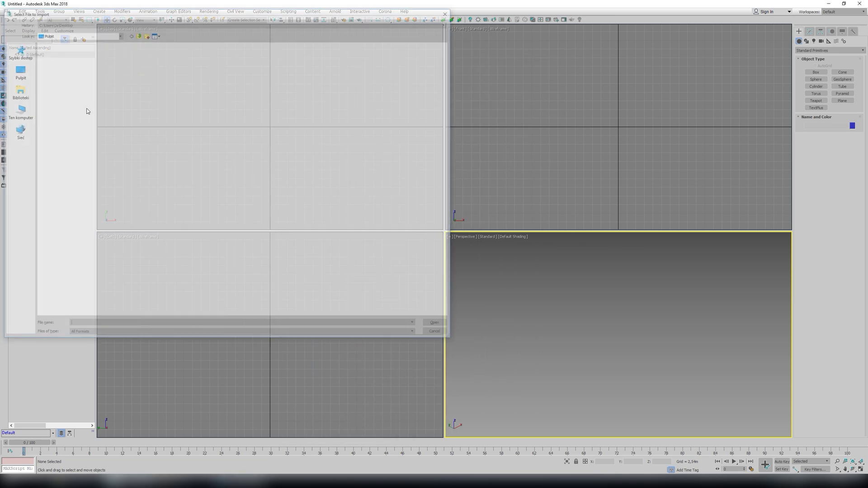
{"action": "left_click", "coordinate": [97, 71]}
{"action": "double_click", "coordinate": [97, 71]}
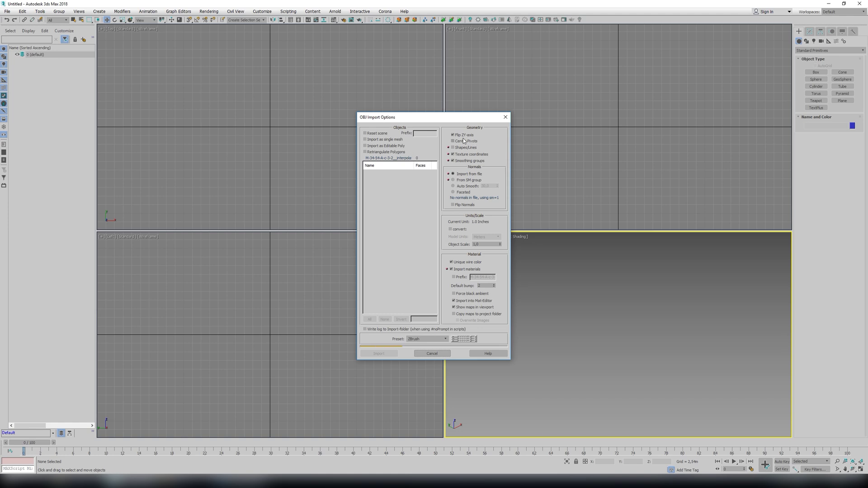
{"action": "left_click", "coordinate": [463, 135]}
{"action": "left_click", "coordinate": [378, 353]}
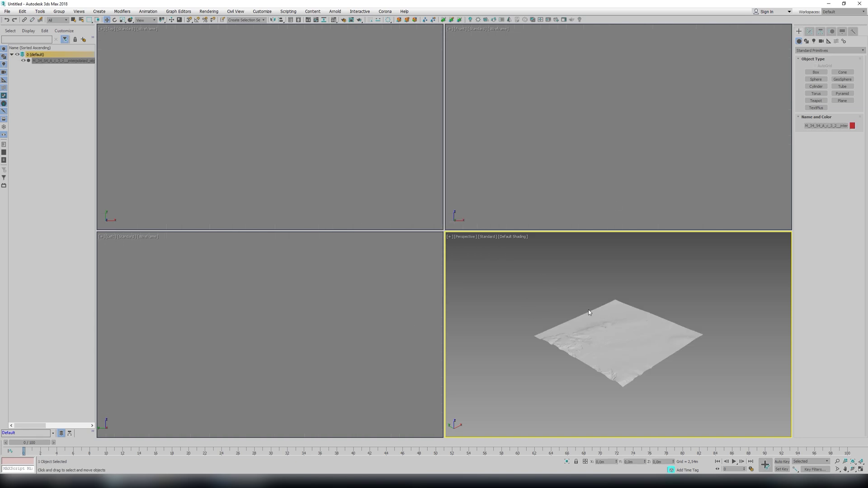
Turn on edged faces in the perspective view and center the terrain's pivot to the object.
{"action": "key", "text": "F4"}
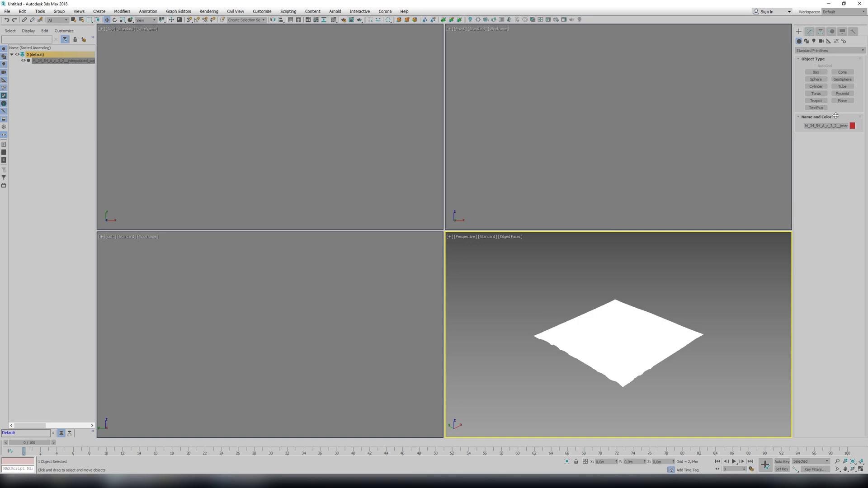
{"action": "left_click", "coordinate": [820, 32]}
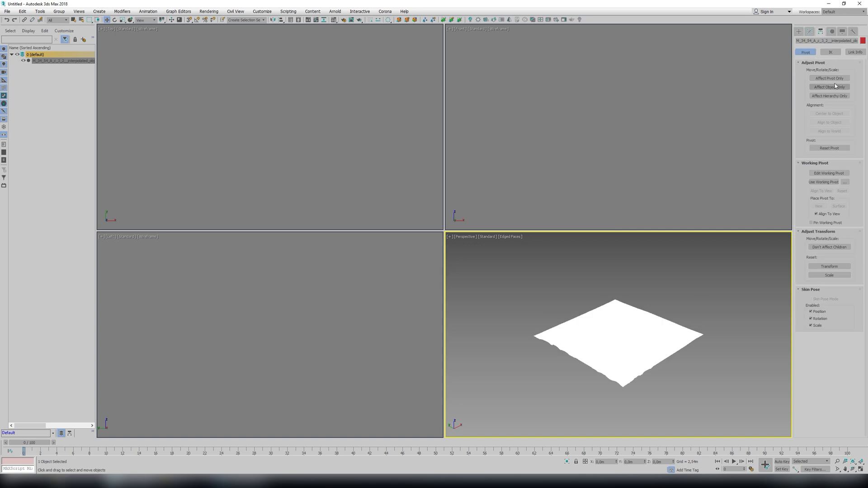
{"action": "left_click", "coordinate": [798, 32]}
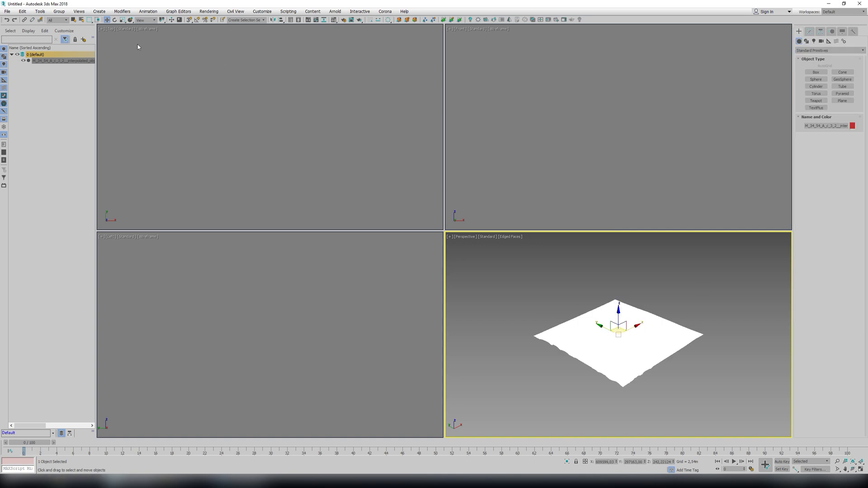
Set the terrain's absolute world X and Y position to 0 and fit it in all viewports.
{"action": "right_click", "coordinate": [107, 21]}
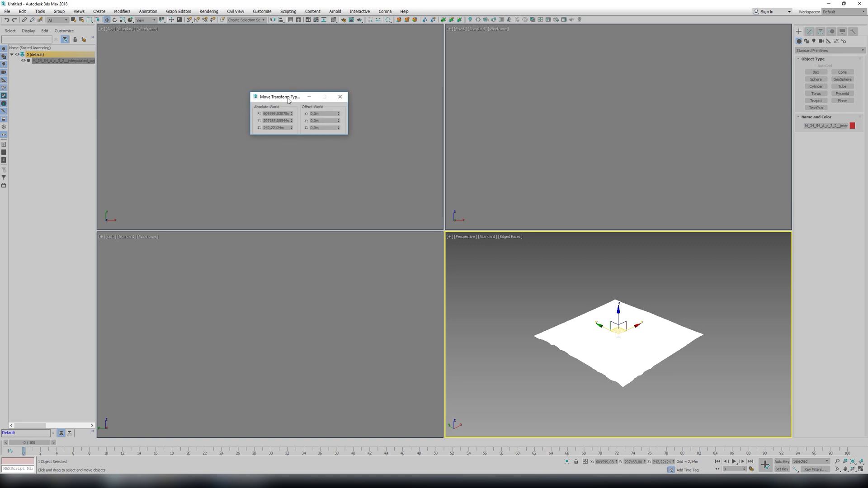
{"action": "left_click_drag", "start_coordinate": [288, 99], "coordinate": [510, 112]}
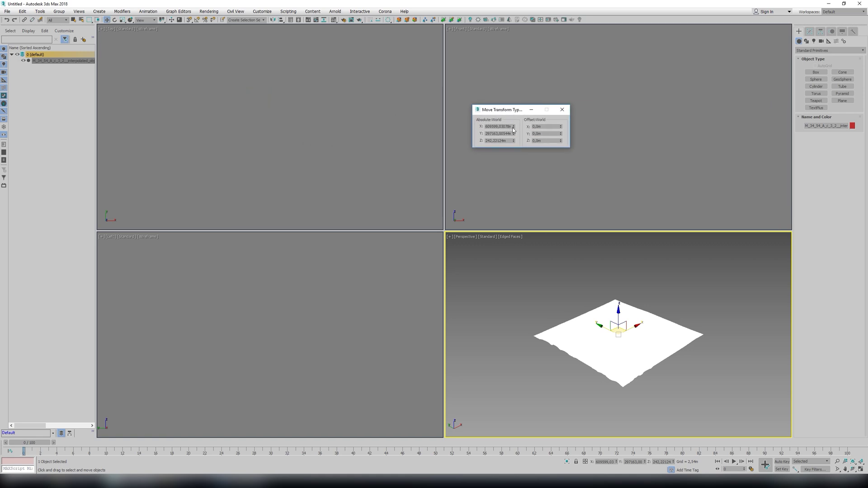
{"action": "right_click", "coordinate": [513, 127]}
{"action": "right_click", "coordinate": [513, 134]}
{"action": "left_click", "coordinate": [562, 109]}
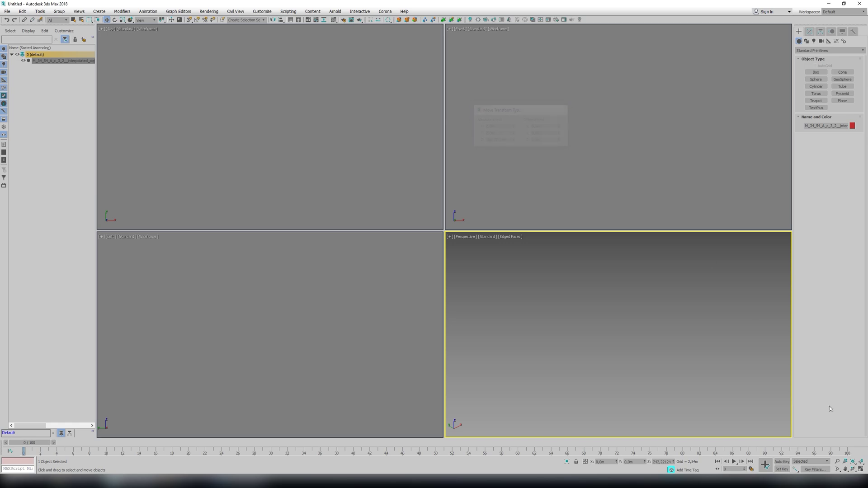
{"action": "left_click", "coordinate": [862, 462]}
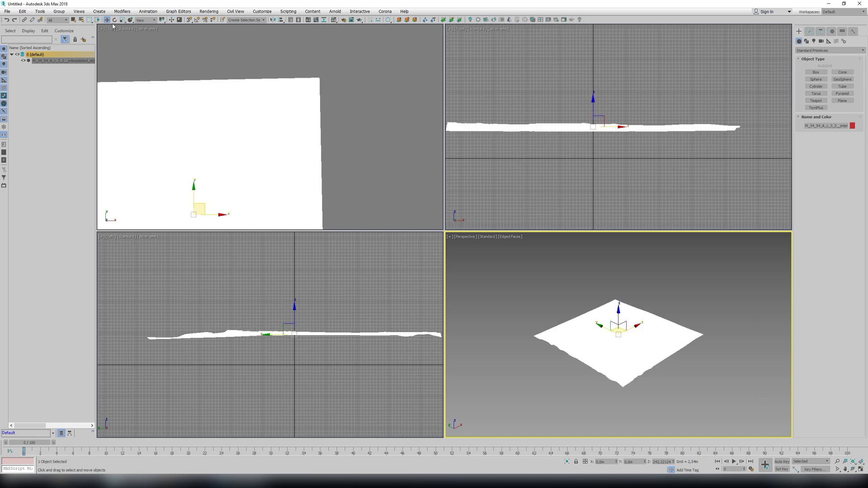
Draw a box about 253 m long in the front view, reaching from the ground line up to the terrain.
{"action": "left_click", "coordinate": [608, 131]}
{"action": "middle_click_drag", "start_coordinate": [616, 136], "coordinate": [703, 144]}
{"action": "scroll", "coordinate": [625, 137], "scroll_direction": "up", "scroll_amount": 2}
{"action": "left_click", "coordinate": [817, 73]}
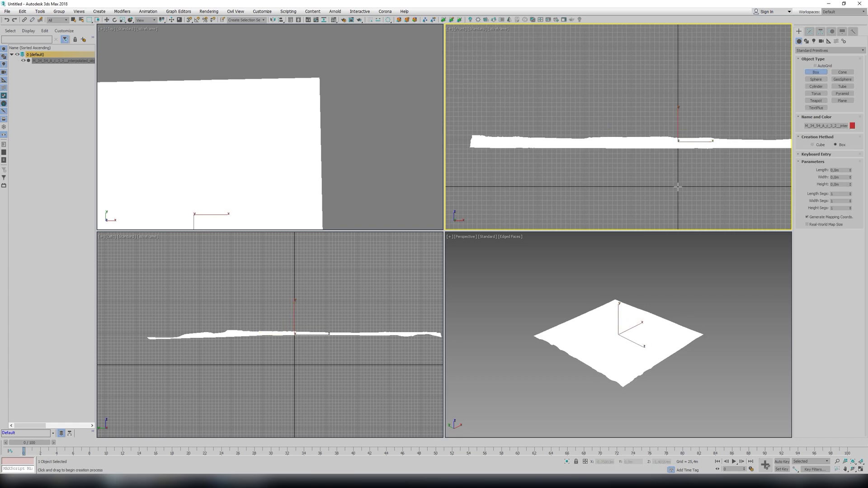
{"action": "left_click_drag", "start_coordinate": [678, 187], "coordinate": [688, 140]}
{"action": "left_click", "coordinate": [685, 141]}
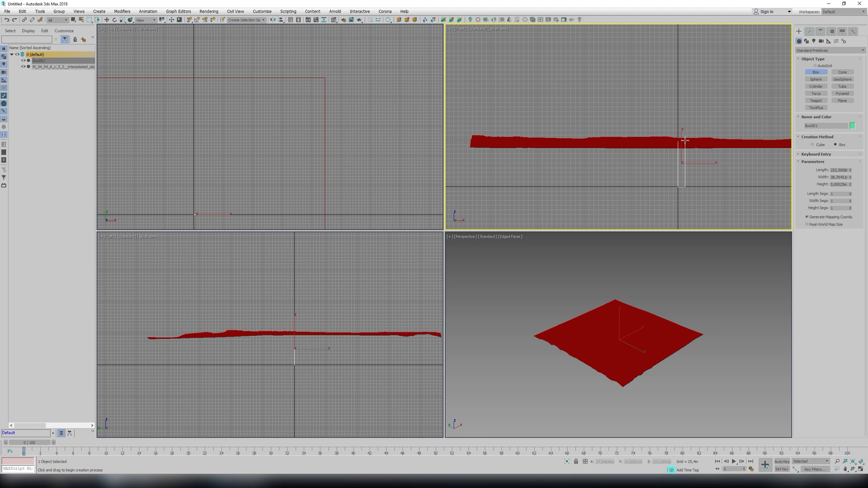
{"action": "key", "text": "w"}
Shift the box sideways onto the vertical zero axis and check its length parameter.
{"action": "left_click", "coordinate": [809, 31]}
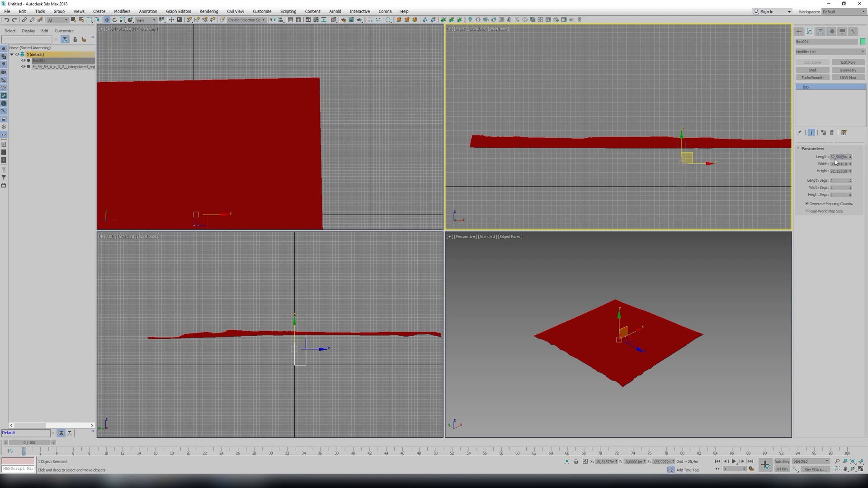
{"action": "left_click", "coordinate": [761, 164]}
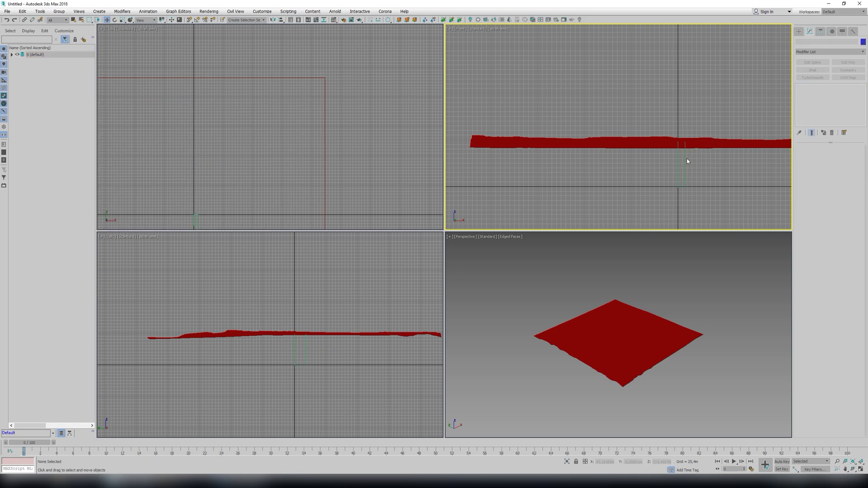
{"action": "key", "text": "ctrl+z"}
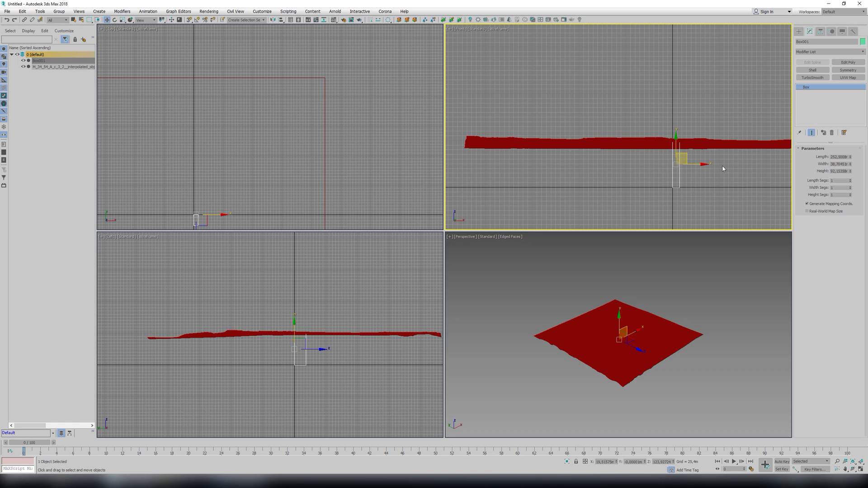
{"action": "left_click_drag", "start_coordinate": [688, 158], "coordinate": [683, 159]}
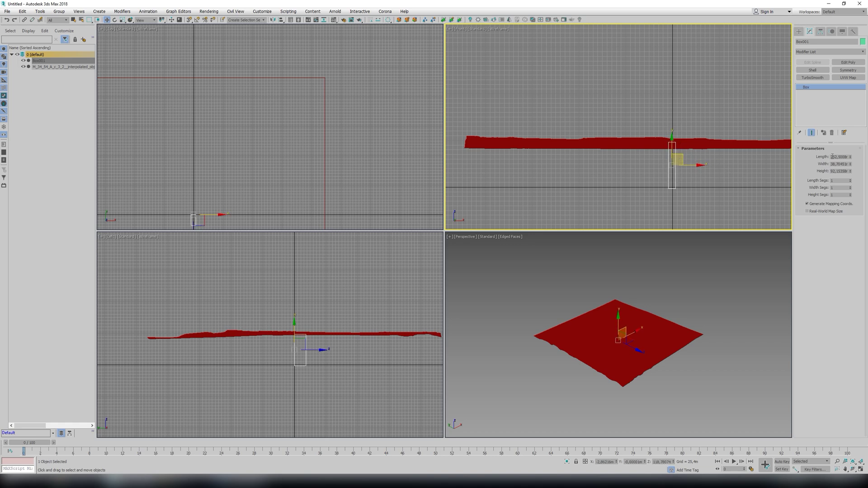
{"action": "left_click_drag", "start_coordinate": [839, 156], "coordinate": [856, 158]}
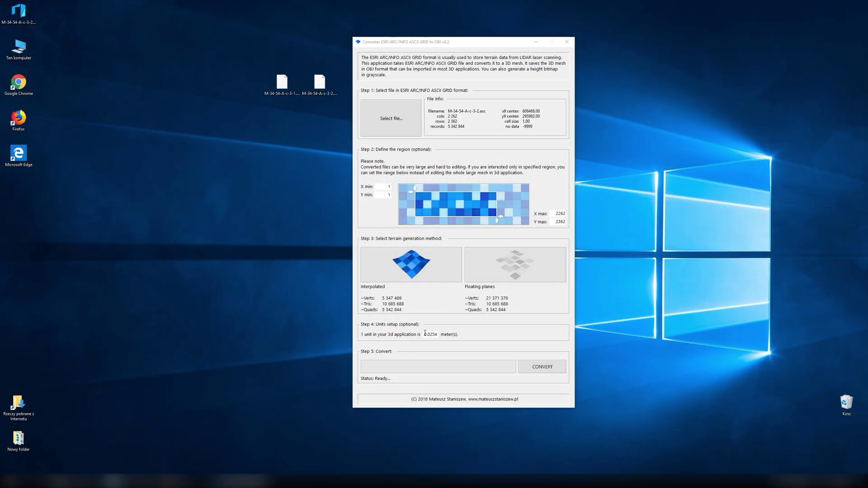
In the ESRI converter, set one 3D application unit to 1.0 meter and choose the interpolated terrain method.
{"action": "left_click_drag", "start_coordinate": [424, 334], "coordinate": [465, 340]}
{"action": "type", "text": "1"}
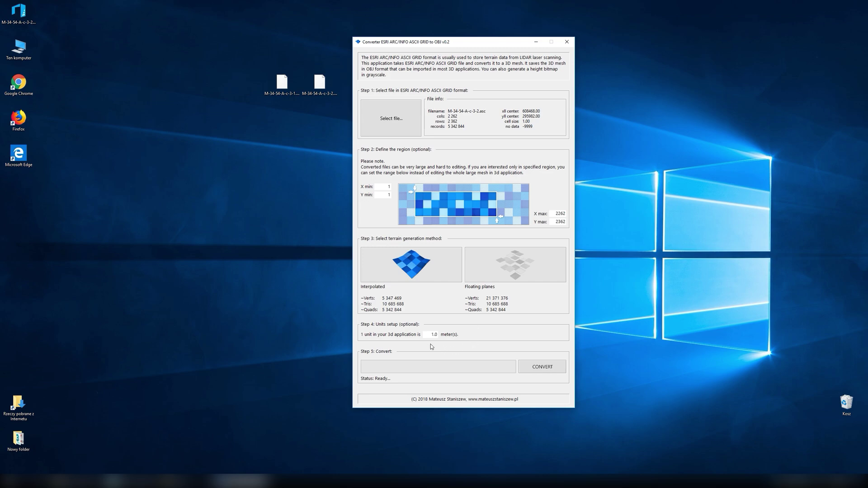
{"action": "left_click", "coordinate": [408, 261]}
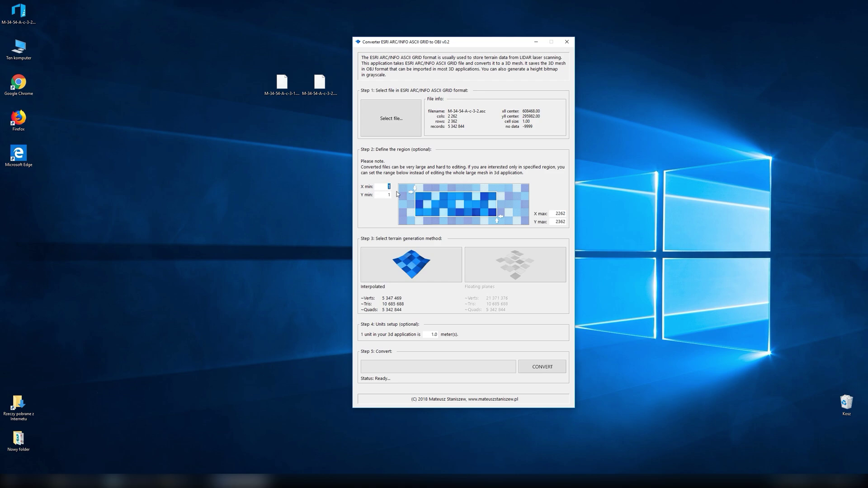
Limit the region to X 1000–1200 and Y 1000–1200 and convert it to an interpolated OBJ.
{"action": "type", "text": "1000"}
{"action": "key", "text": "Tab"}
{"action": "type", "text": "1000"}
{"action": "double_click", "coordinate": [559, 214]}
{"action": "type", "text": "1200"}
{"action": "key", "text": "Tab"}
{"action": "type", "text": "1200"}
{"action": "left_click", "coordinate": [529, 367]}
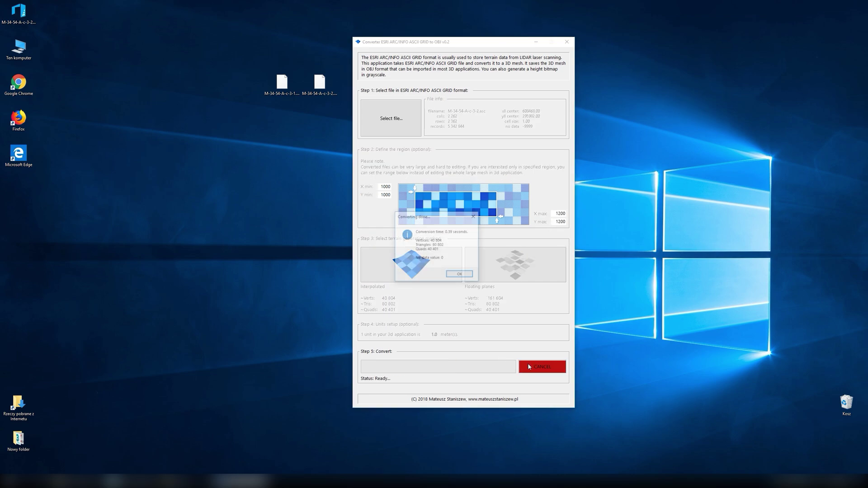
{"action": "left_click", "coordinate": [459, 274]}
Convert the same region again using the floating planes terrain method.
{"action": "left_click", "coordinate": [497, 270]}
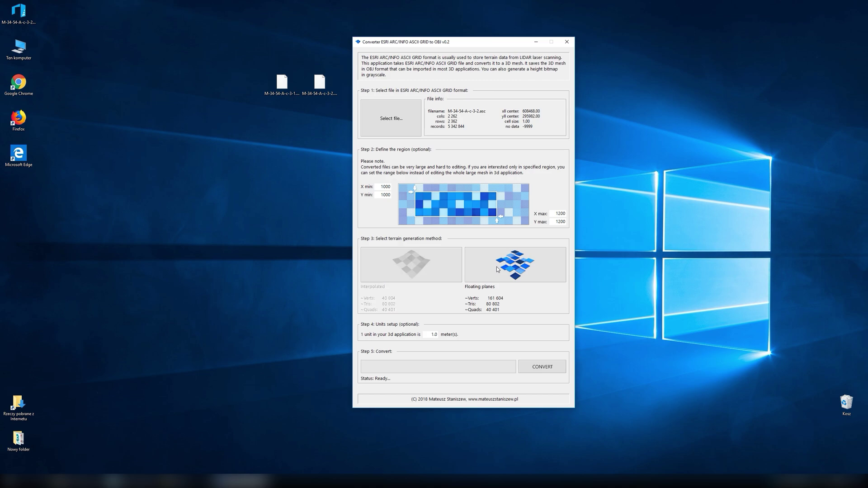
{"action": "left_click", "coordinate": [542, 366]}
{"action": "left_click", "coordinate": [459, 273]}
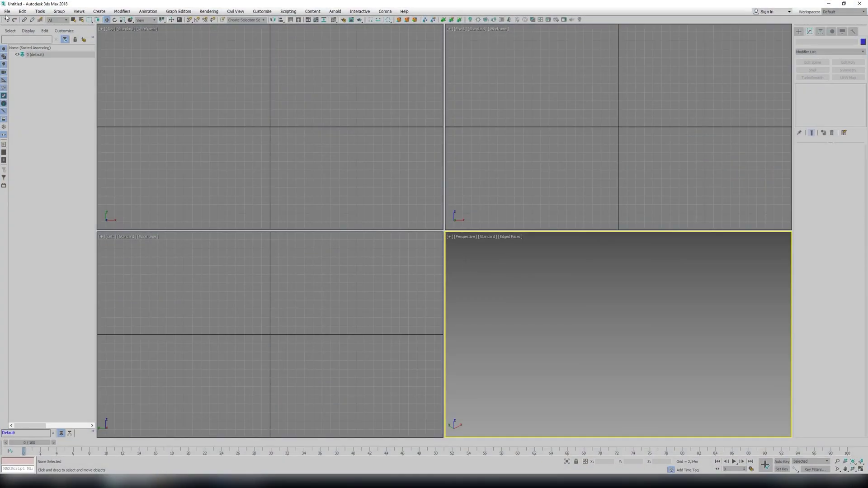
Switch to 3ds Max and import the floating planes OBJ with the current import options.
{"action": "left_click", "coordinate": [7, 12]}
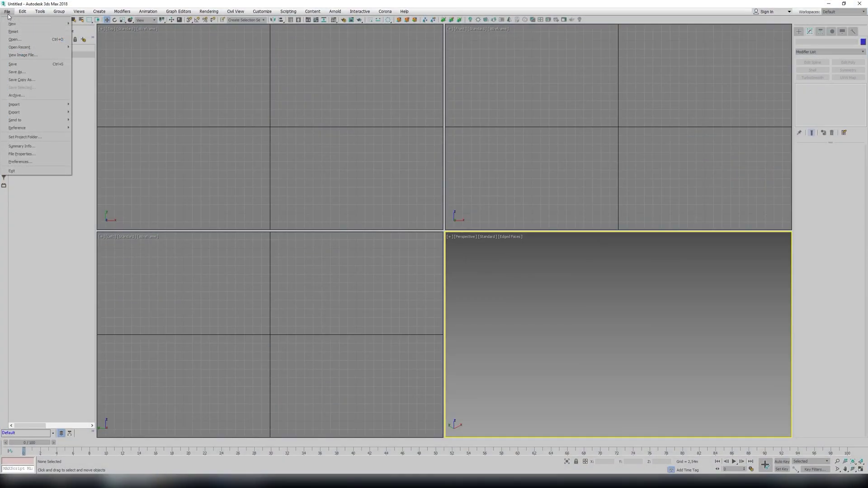
{"action": "mouse_move", "coordinate": [31, 104]}
{"action": "left_click", "coordinate": [106, 109]}
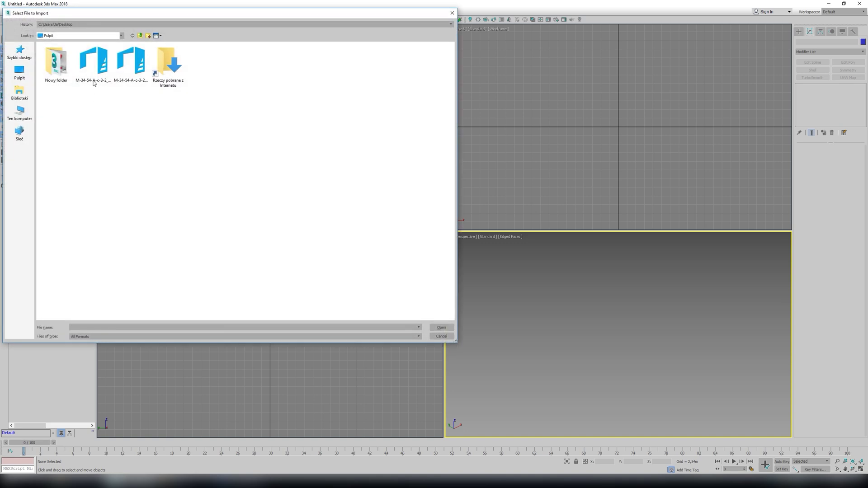
{"action": "double_click", "coordinate": [93, 83]}
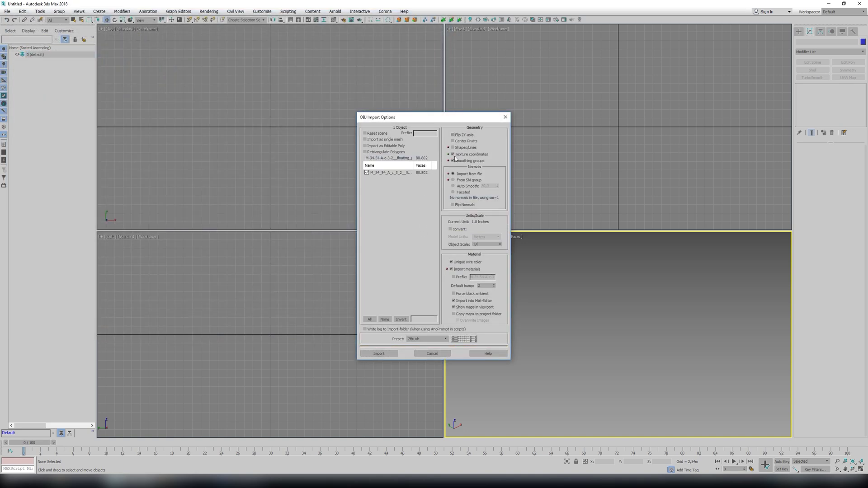
{"action": "left_click", "coordinate": [382, 353]}
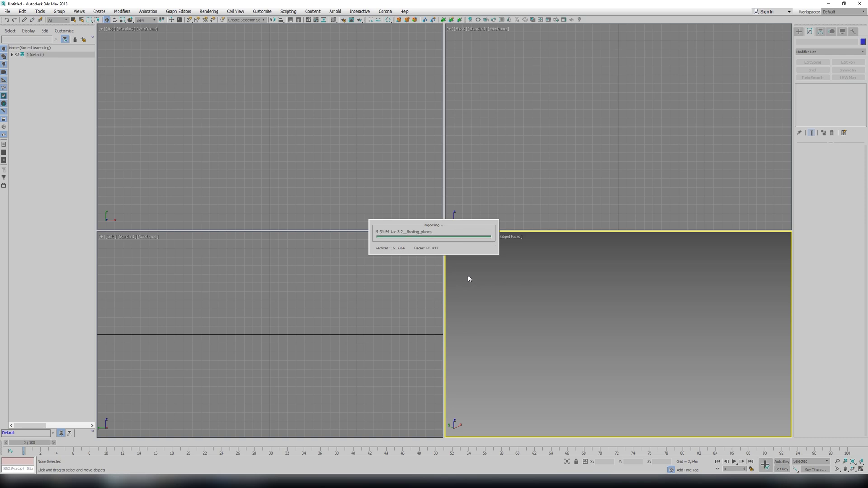
Examine the floating planes terrain up close in the maximized perspective view, comparing wireframe and shaded display.
{"action": "left_click", "coordinate": [524, 343]}
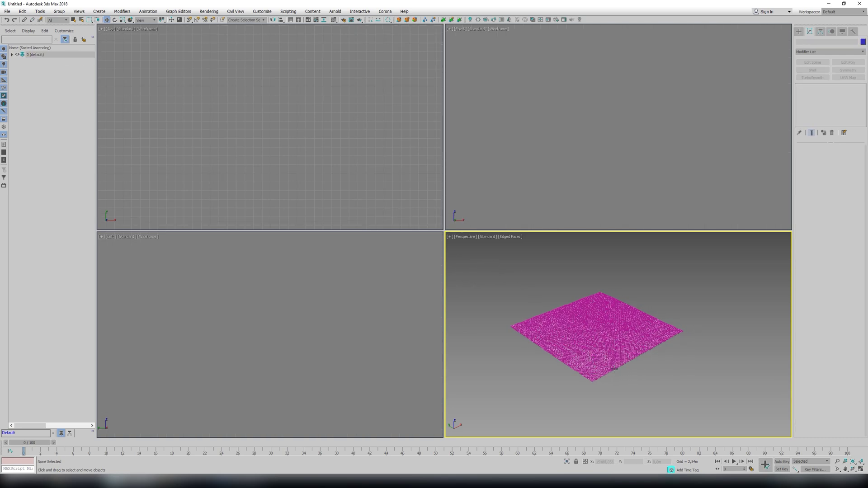
{"action": "left_click", "coordinate": [860, 469]}
{"action": "left_click", "coordinate": [853, 469]}
{"action": "key", "text": "F3"}
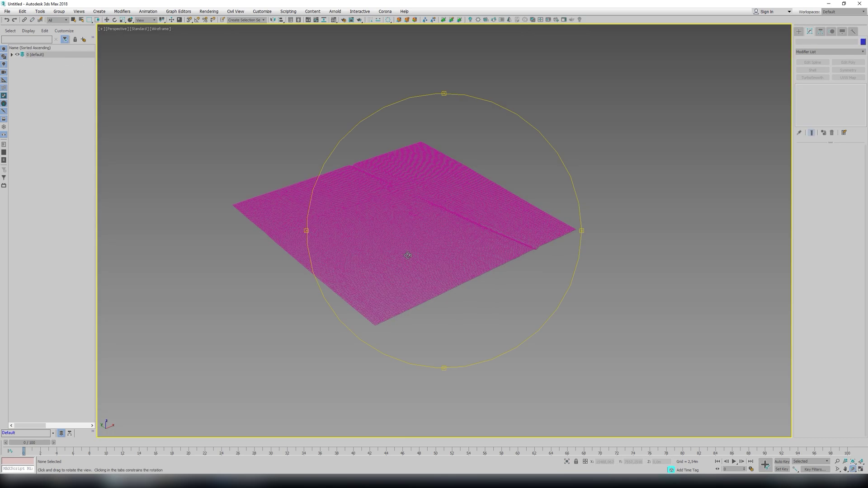
{"action": "key", "text": "F3"}
{"action": "key", "text": "F3"}
{"action": "key", "text": "F3"}
{"action": "scroll", "coordinate": [407, 251], "scroll_direction": "up", "scroll_amount": 5}
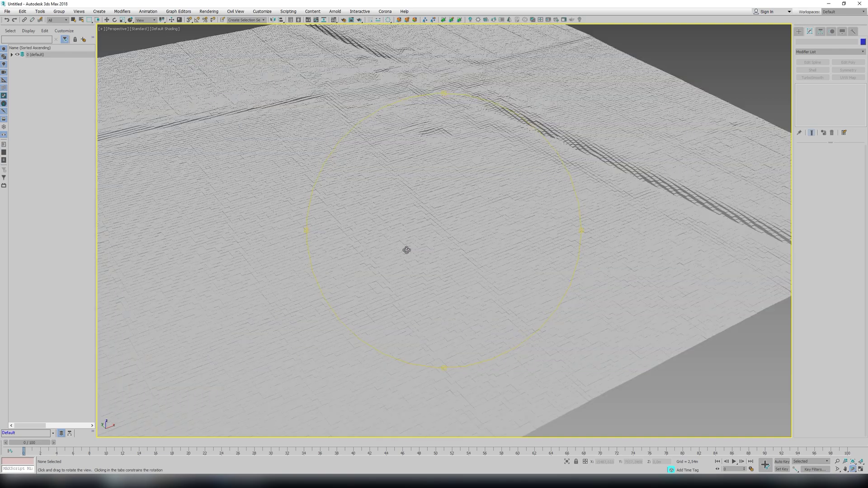
Import the interpolated OBJ into the scene with the current import options, without unit conversion and at object scale 1.0.
{"action": "left_click_drag", "start_coordinate": [406, 250], "coordinate": [479, 250]}
{"action": "middle_click_drag", "start_coordinate": [369, 247], "coordinate": [446, 193]}
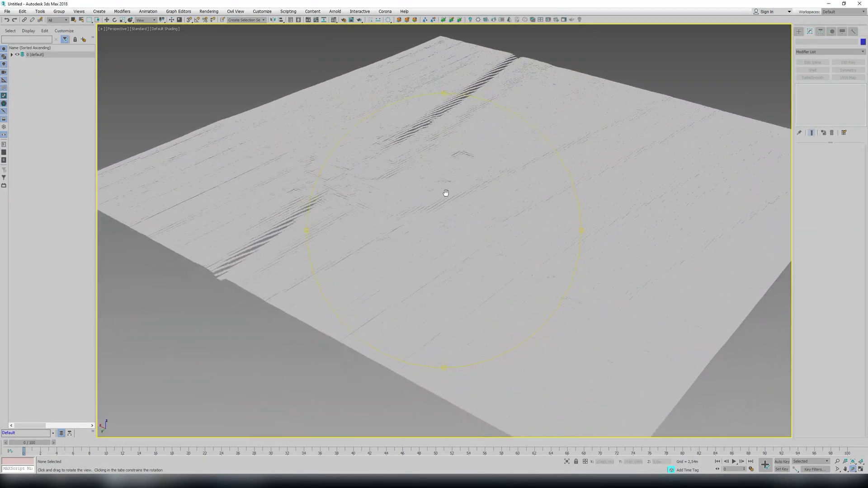
{"action": "left_click_drag", "start_coordinate": [445, 193], "coordinate": [287, 140]}
{"action": "left_click", "coordinate": [7, 11]}
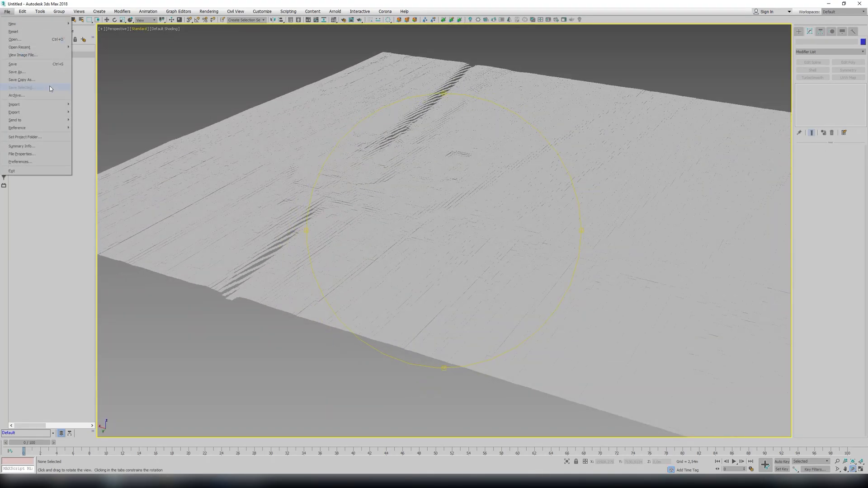
{"action": "mouse_move", "coordinate": [48, 105]}
{"action": "left_click", "coordinate": [102, 110]}
{"action": "left_click", "coordinate": [116, 57]}
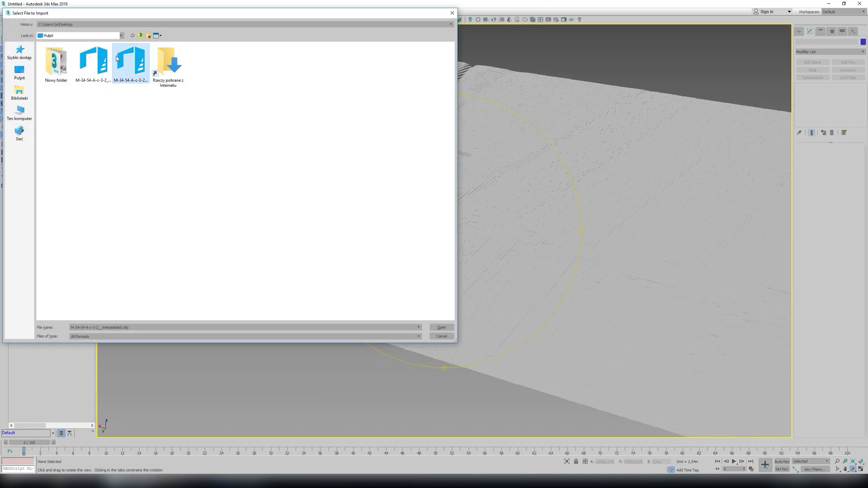
{"action": "left_click", "coordinate": [441, 327]}
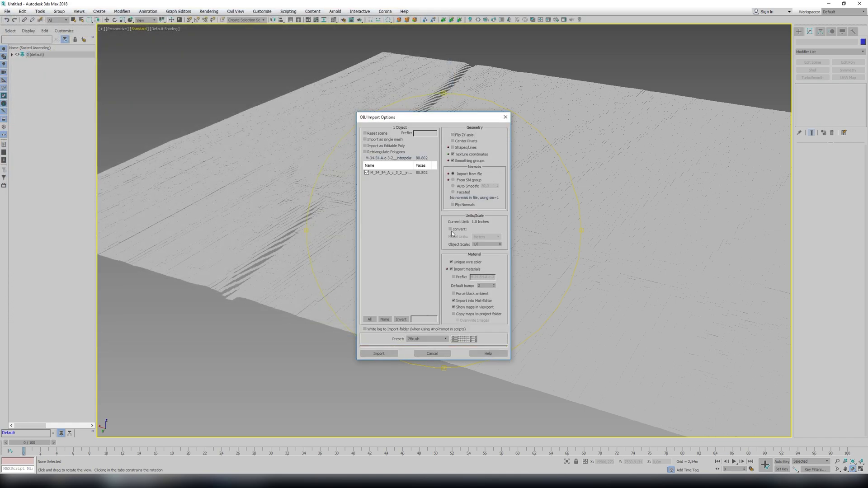
{"action": "left_click", "coordinate": [391, 352]}
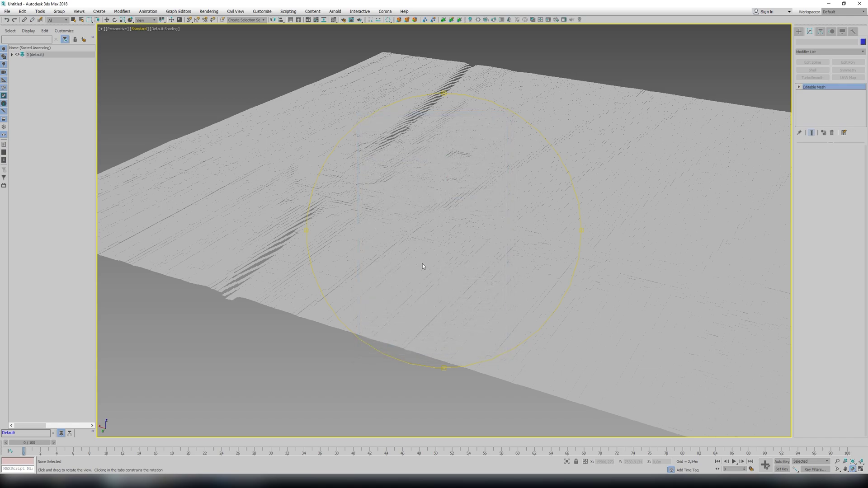
Examine the imported interpolated terrain from several angles and distances, and activate the Move tool.
{"action": "scroll", "coordinate": [423, 264], "scroll_direction": "down", "scroll_amount": 4}
{"action": "left_click_drag", "start_coordinate": [422, 264], "coordinate": [401, 270]}
{"action": "scroll", "coordinate": [353, 235], "scroll_direction": "up", "scroll_amount": 4}
{"action": "middle_click_drag", "start_coordinate": [353, 234], "coordinate": [385, 212]}
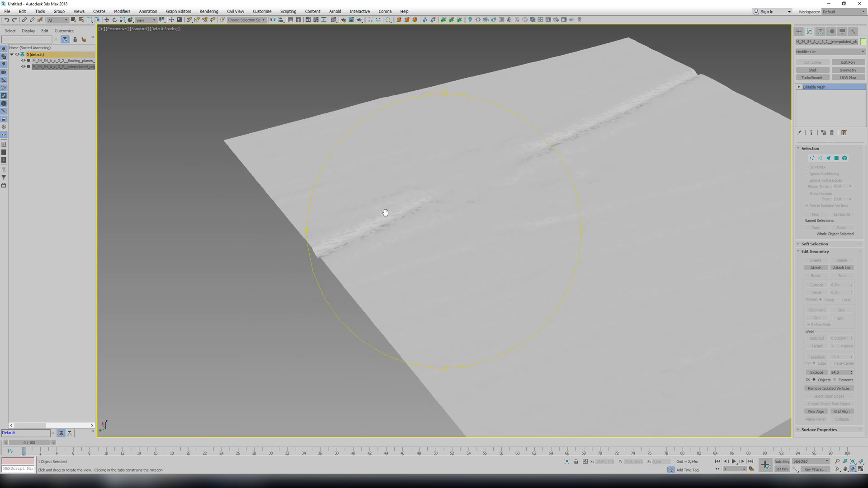
{"action": "scroll", "coordinate": [379, 231], "scroll_direction": "up", "scroll_amount": 4}
{"action": "right_click", "coordinate": [419, 240]}
{"action": "left_click", "coordinate": [429, 250]}
{"action": "scroll", "coordinate": [464, 232], "scroll_direction": "down", "scroll_amount": 4}
{"action": "middle_click_drag", "start_coordinate": [464, 233], "coordinate": [344, 245]}
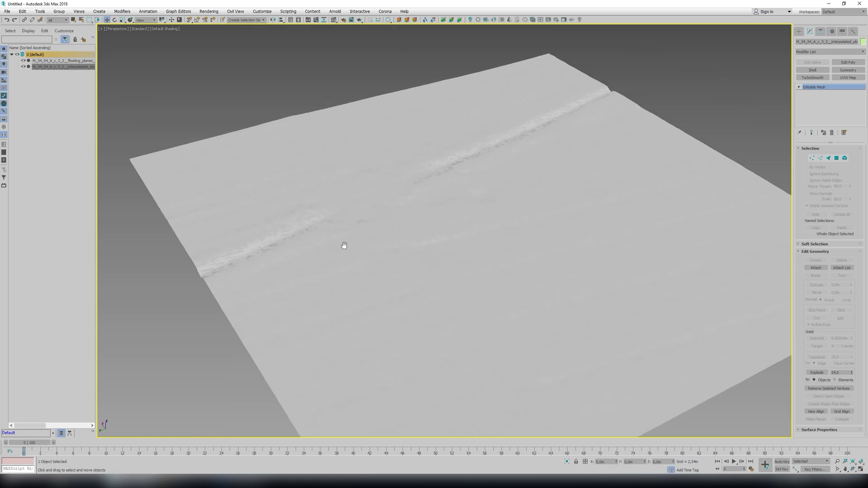
{"action": "scroll", "coordinate": [399, 229], "scroll_direction": "down", "scroll_amount": 5}
Select both terrain objects and centre their pivots on their own geometry.
{"action": "key", "text": "ctrl+a"}
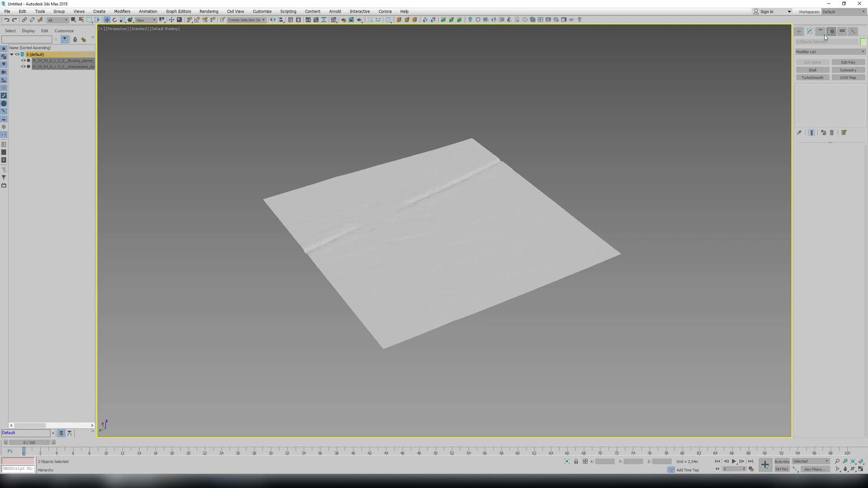
{"action": "left_click", "coordinate": [820, 32]}
{"action": "left_click", "coordinate": [826, 115]}
{"action": "left_click", "coordinate": [798, 31]}
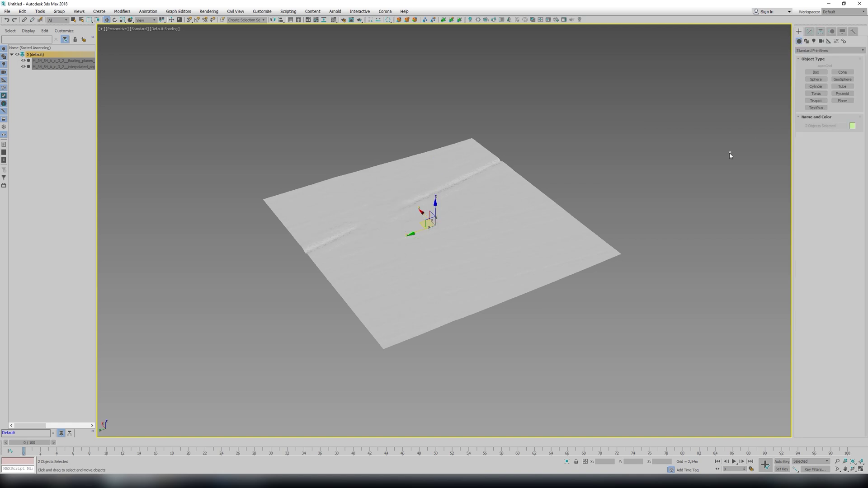
Move only the floating planes terrain along the Y axis until it lies beside the interpolated terrain with a narrow gap.
{"action": "left_click", "coordinate": [784, 155]}
{"action": "left_click", "coordinate": [425, 210]}
{"action": "left_click_drag", "start_coordinate": [414, 235], "coordinate": [156, 326]}
Compare the surfaces of the interpolated and floating planes terrains side by side, both close up and as a whole.
{"action": "middle_click_drag", "start_coordinate": [282, 274], "coordinate": [401, 235]}
{"action": "scroll", "coordinate": [427, 257], "scroll_direction": "up", "scroll_amount": 5}
{"action": "middle_click_drag", "start_coordinate": [330, 289], "coordinate": [446, 243]}
{"action": "scroll", "coordinate": [446, 243], "scroll_direction": "down", "scroll_amount": 3}
{"action": "scroll", "coordinate": [446, 243], "scroll_direction": "down", "scroll_amount": 5}
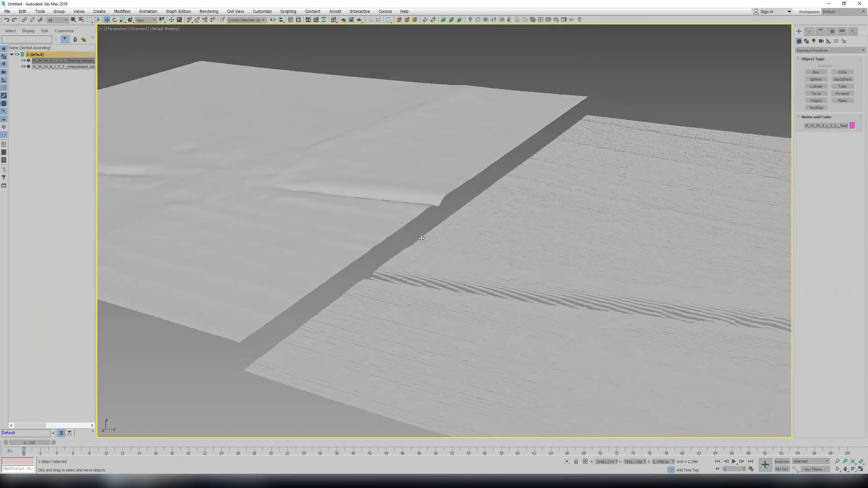
{"action": "scroll", "coordinate": [422, 238], "scroll_direction": "up", "scroll_amount": 6}
{"action": "scroll", "coordinate": [421, 238], "scroll_direction": "down", "scroll_amount": 5}
{"action": "middle_click_drag", "start_coordinate": [426, 238], "coordinate": [499, 276], "text": "alt"}
{"action": "scroll", "coordinate": [429, 253], "scroll_direction": "down", "scroll_amount": 4}
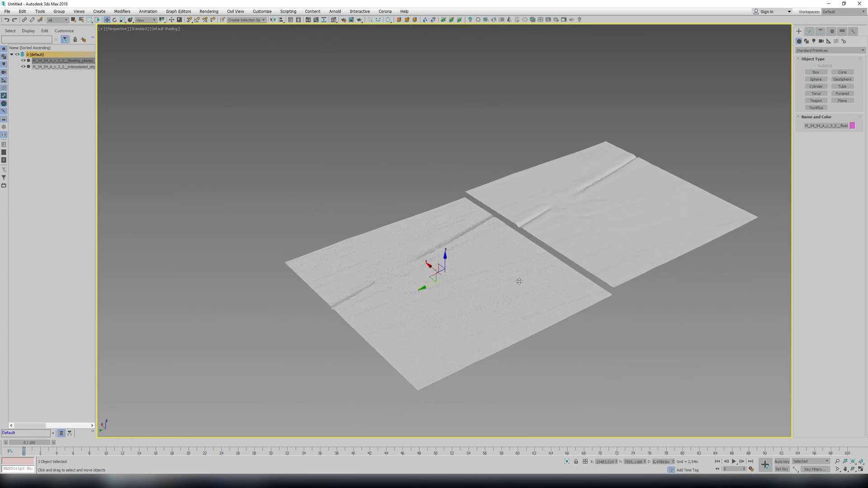
{"action": "middle_click_drag", "start_coordinate": [574, 278], "coordinate": [504, 271], "text": "alt"}
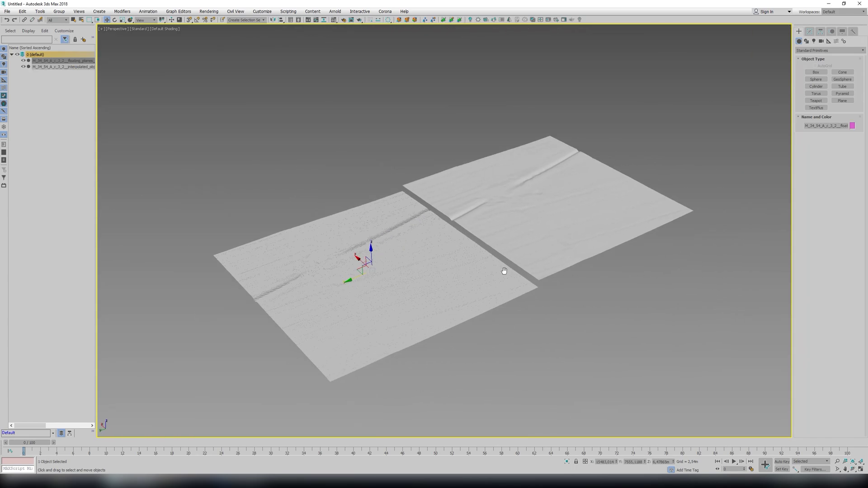
Clear the selection and select both terrains together with a selection region.
{"action": "left_click", "coordinate": [640, 303]}
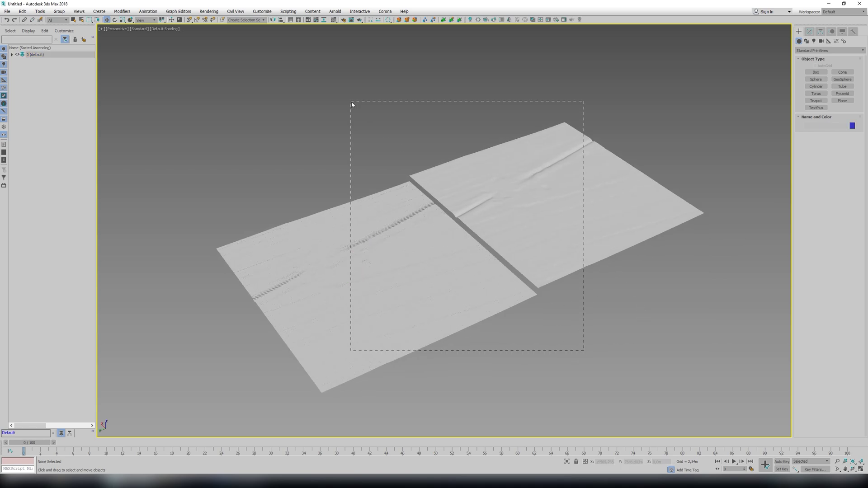
{"action": "left_click_drag", "start_coordinate": [352, 102], "coordinate": [352, 103]}
{"action": "left_click", "coordinate": [211, 418]}
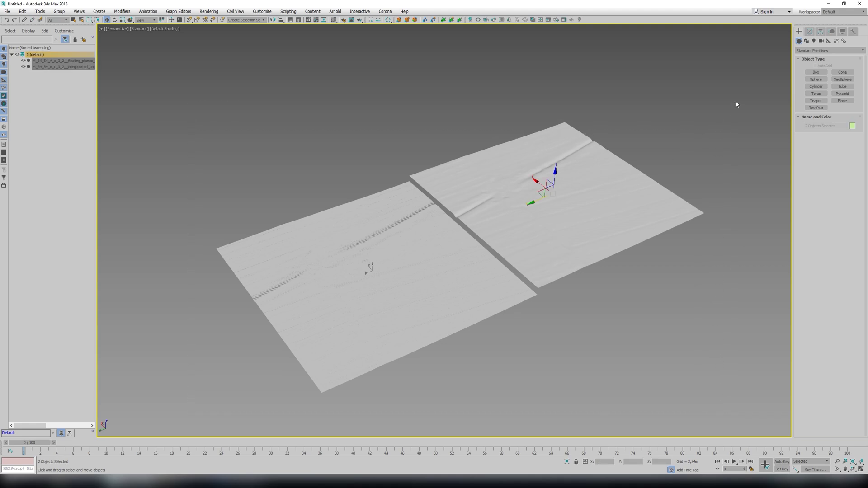